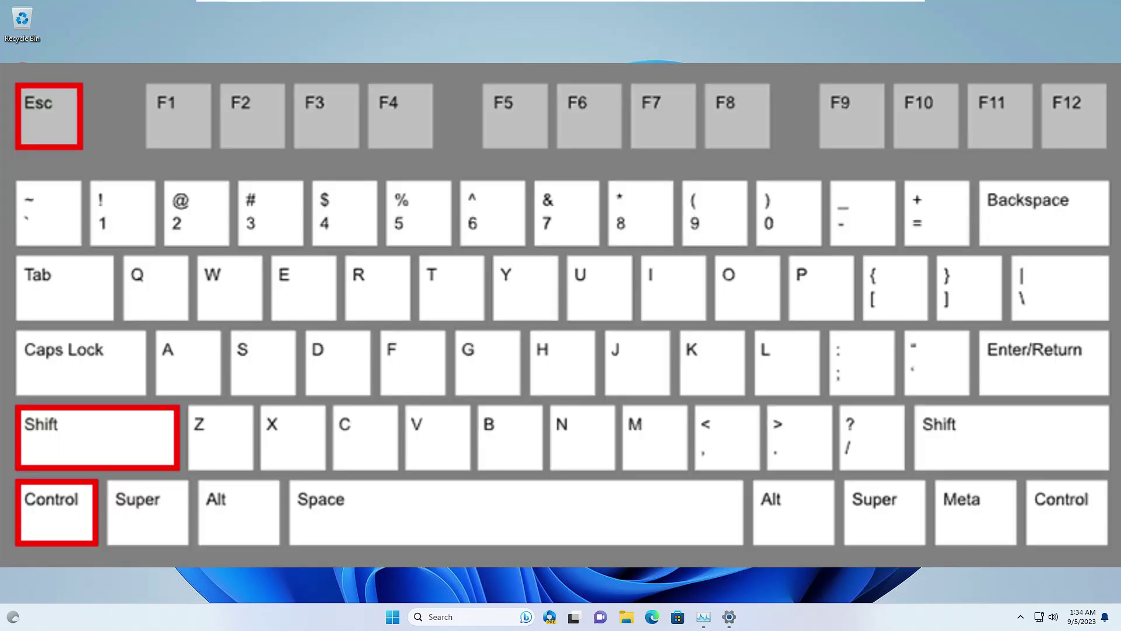
# Step: Open Task Manager and try to end the McAfee process
pyautogui.hotkey('ctrl', 'shift', 'Escape')
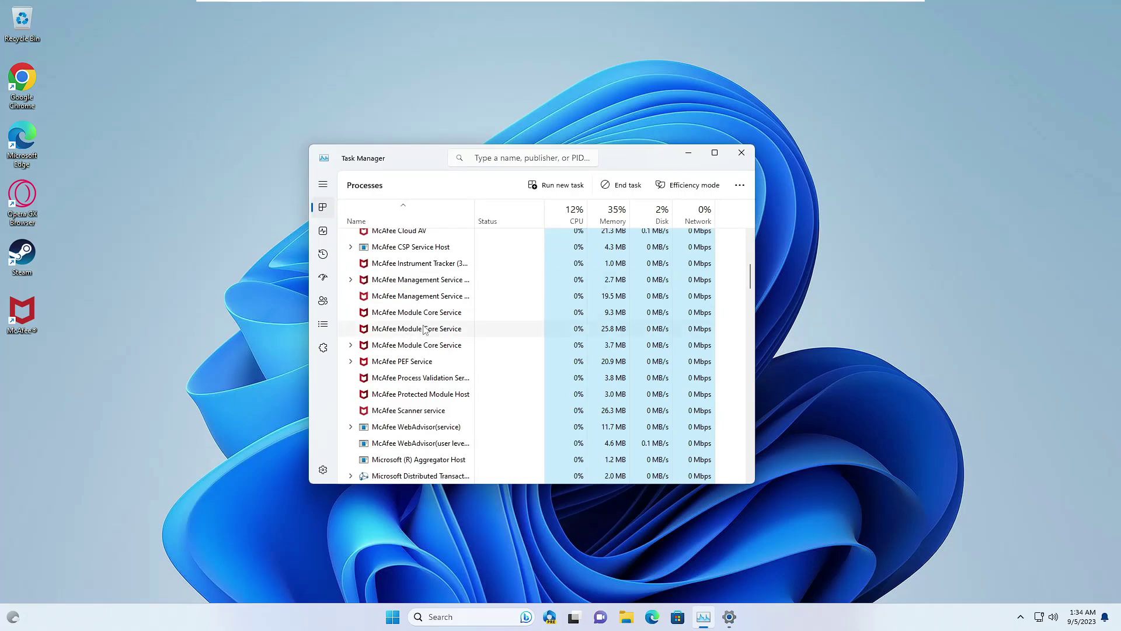
pyautogui.scroll(5, 425, 330)
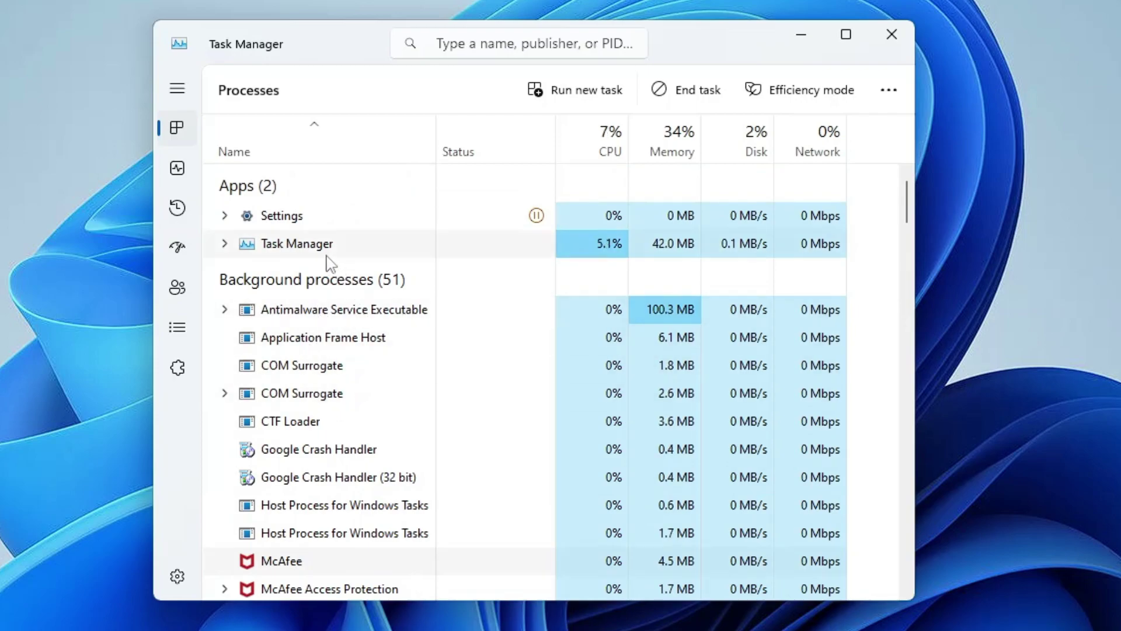
pyautogui.scroll(-2, 326, 356)
pyautogui.scroll(-2, 321, 358)
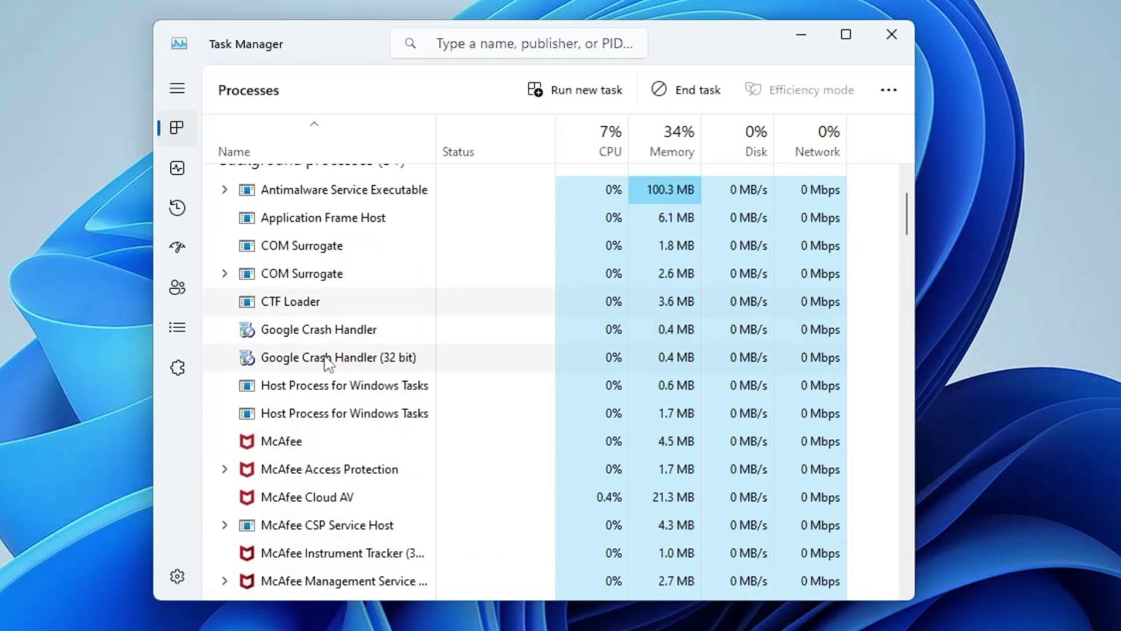
pyautogui.scroll(-1, 295, 417)
pyautogui.rightClick(303, 413)
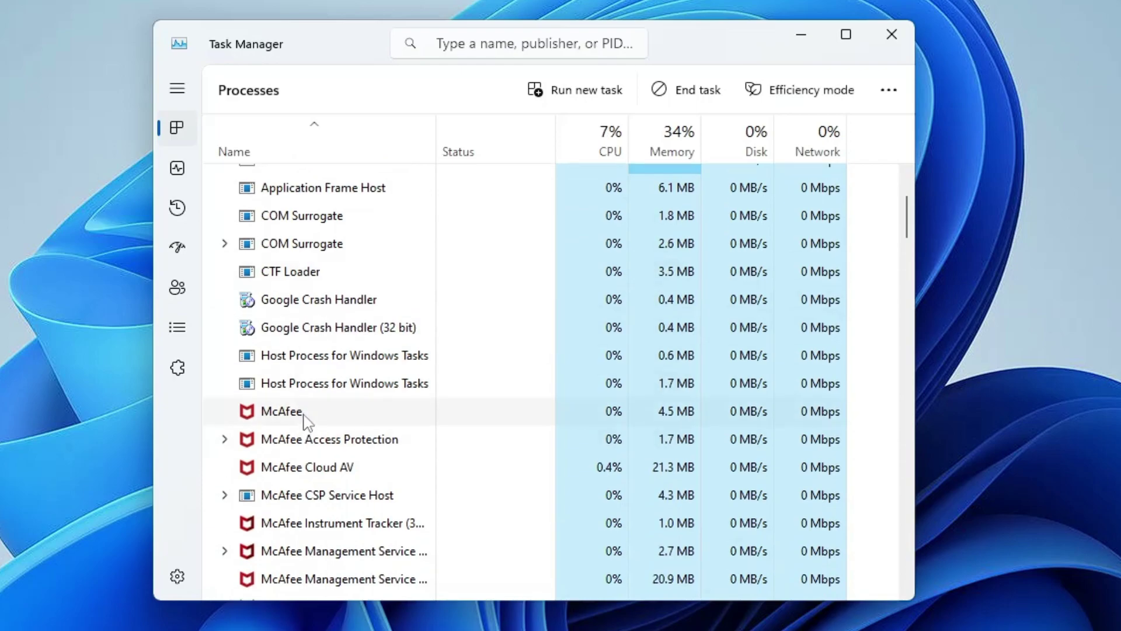
pyautogui.click(341, 430)
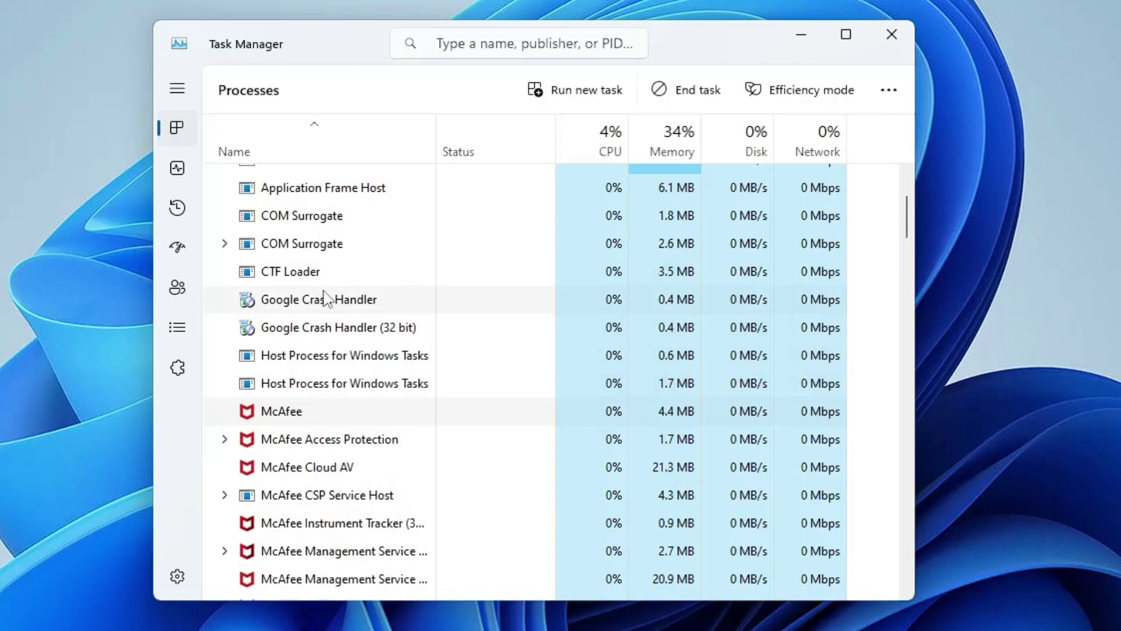
# Step: Try ending McAfee Management Service, dismiss the Access denied error, and minimize Task Manager
pyautogui.scroll(-2, 325, 327)
pyautogui.scroll(-5, 322, 352)
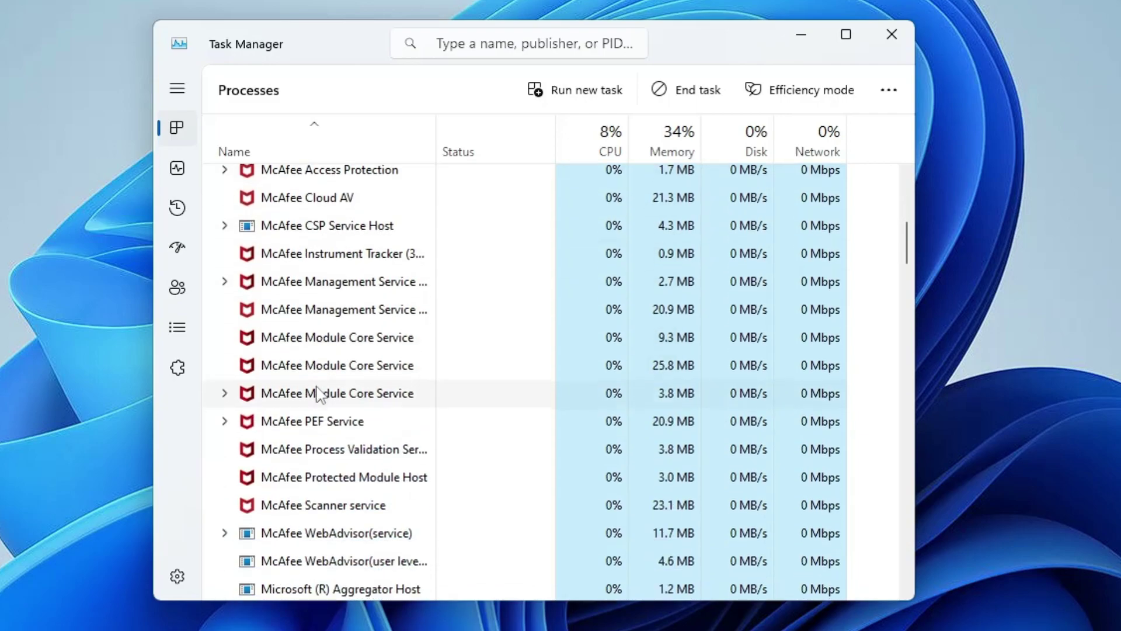
pyautogui.rightClick(333, 283)
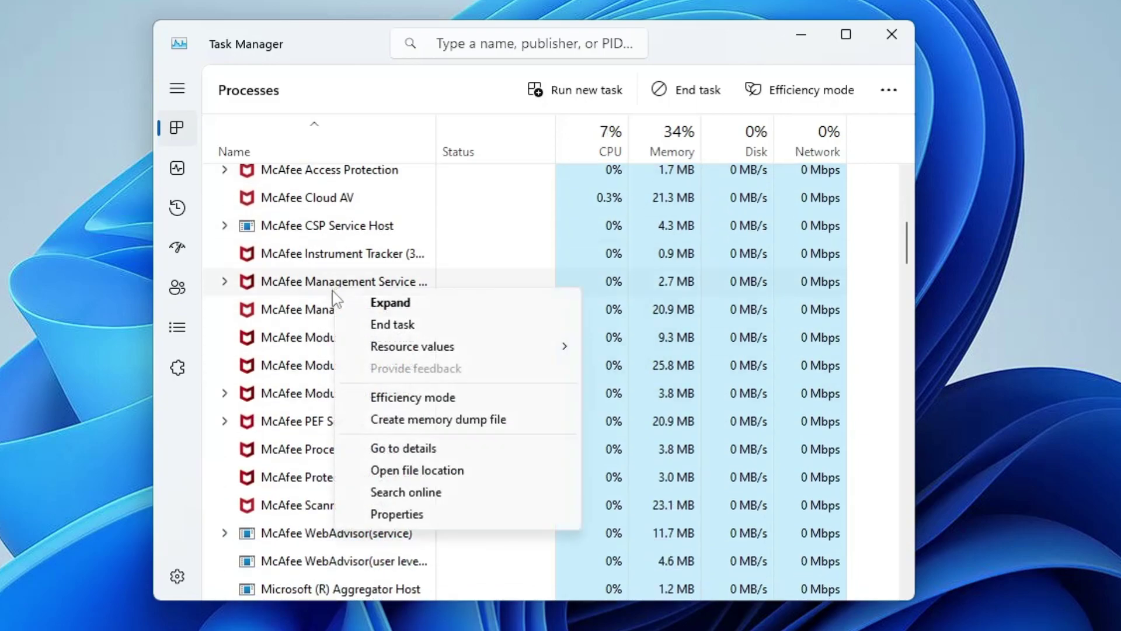
pyautogui.click(388, 325)
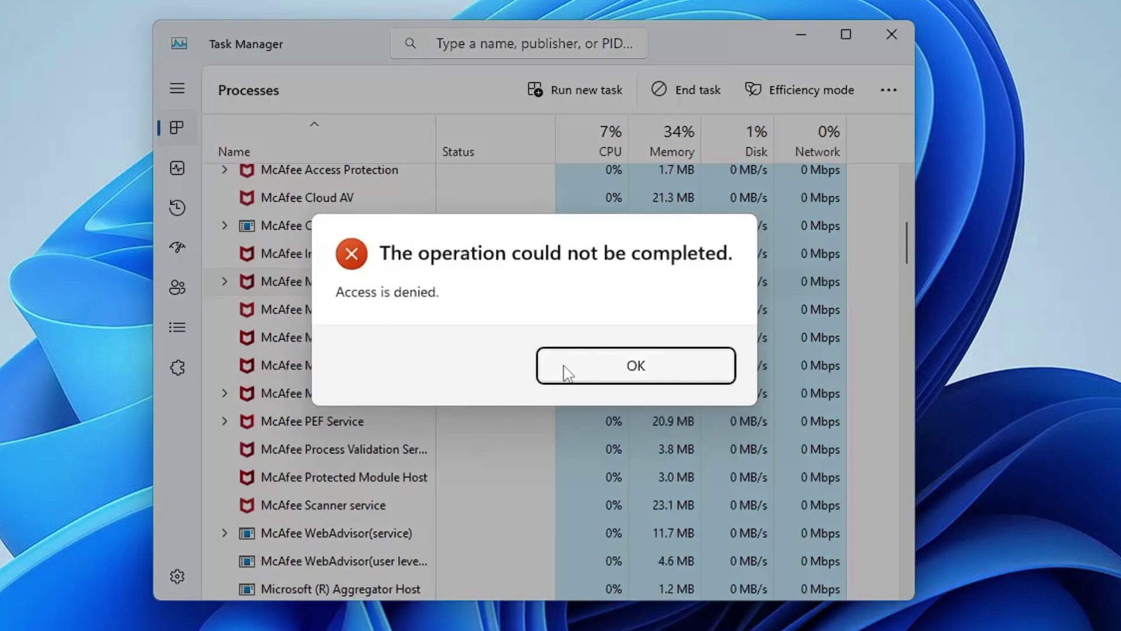
pyautogui.click(566, 370)
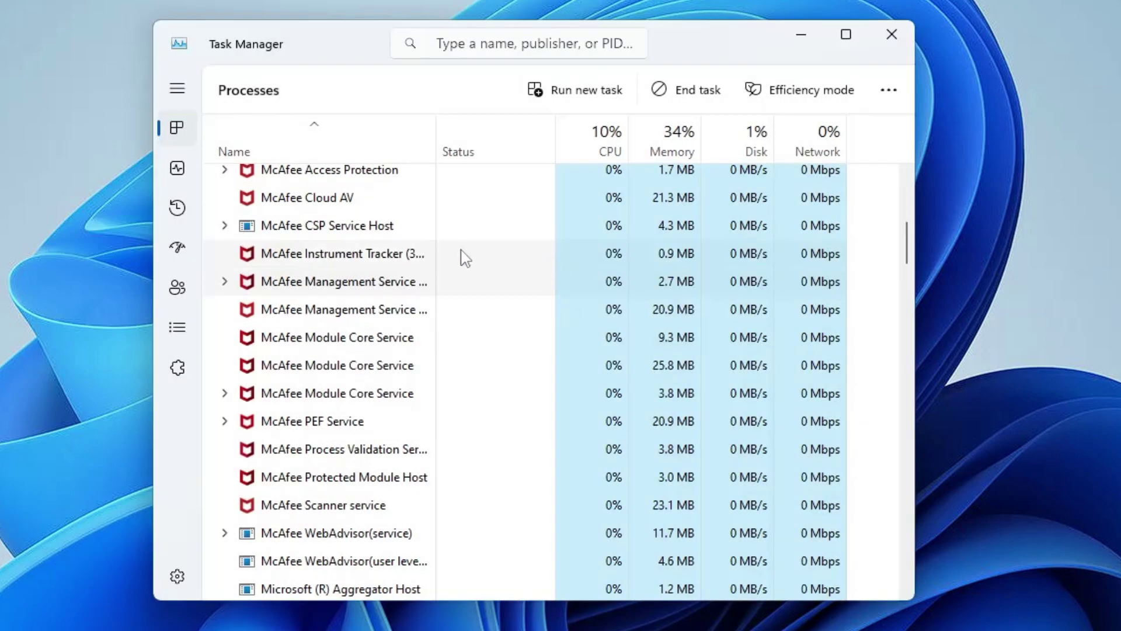
pyautogui.click(815, 44)
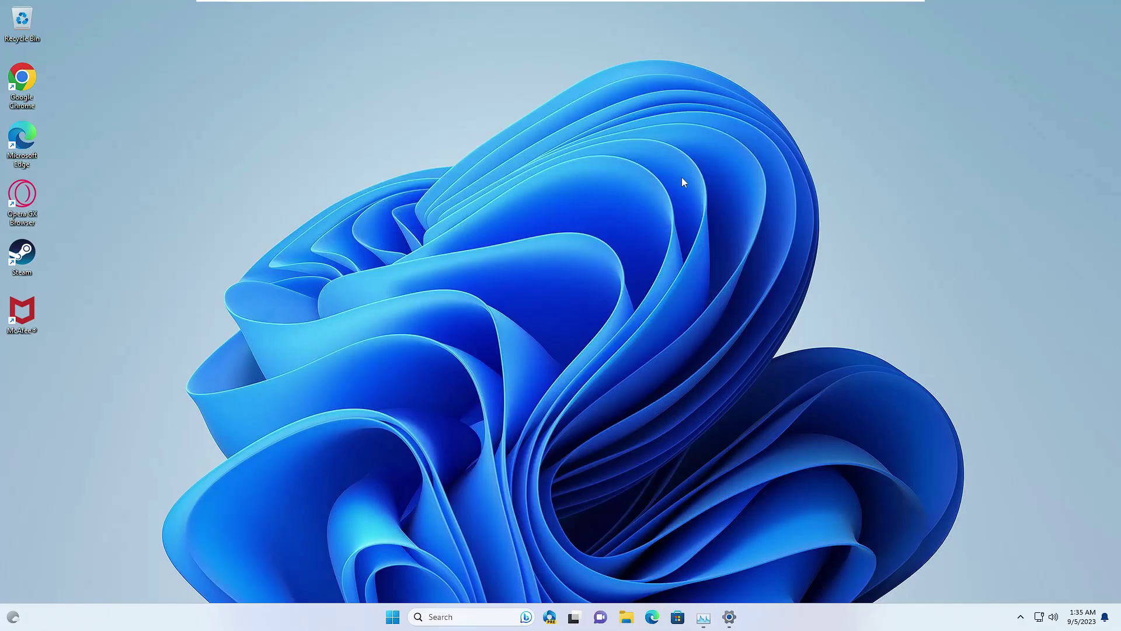
# Step: Open Settings at System > Notifications
pyautogui.rightClick(391, 616)
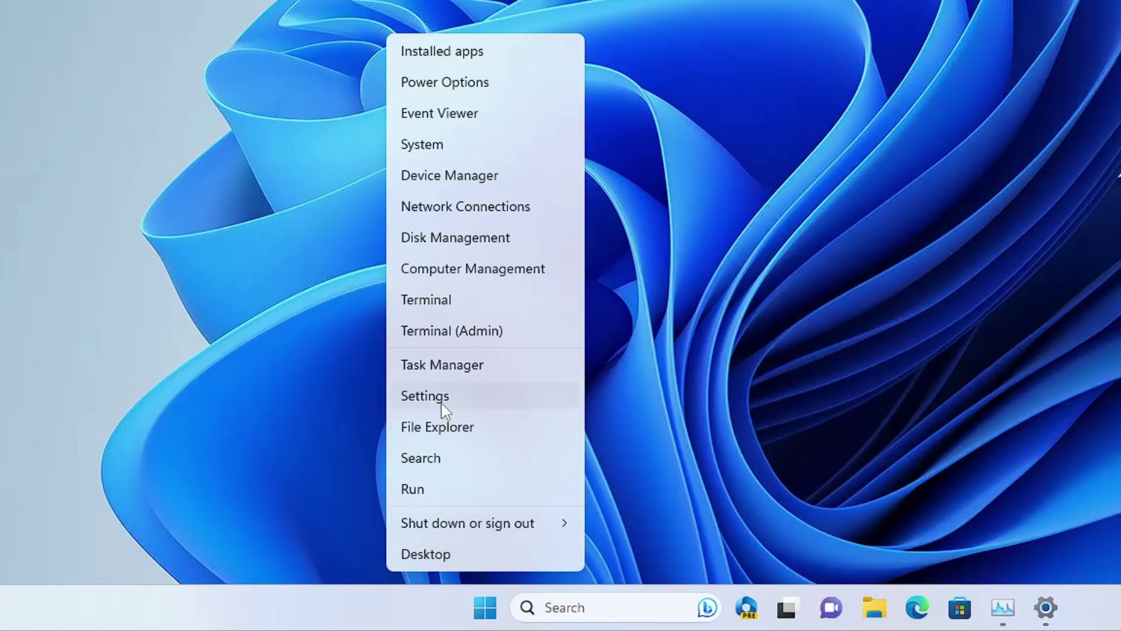
pyautogui.click(360, 491)
pyautogui.click(233, 192)
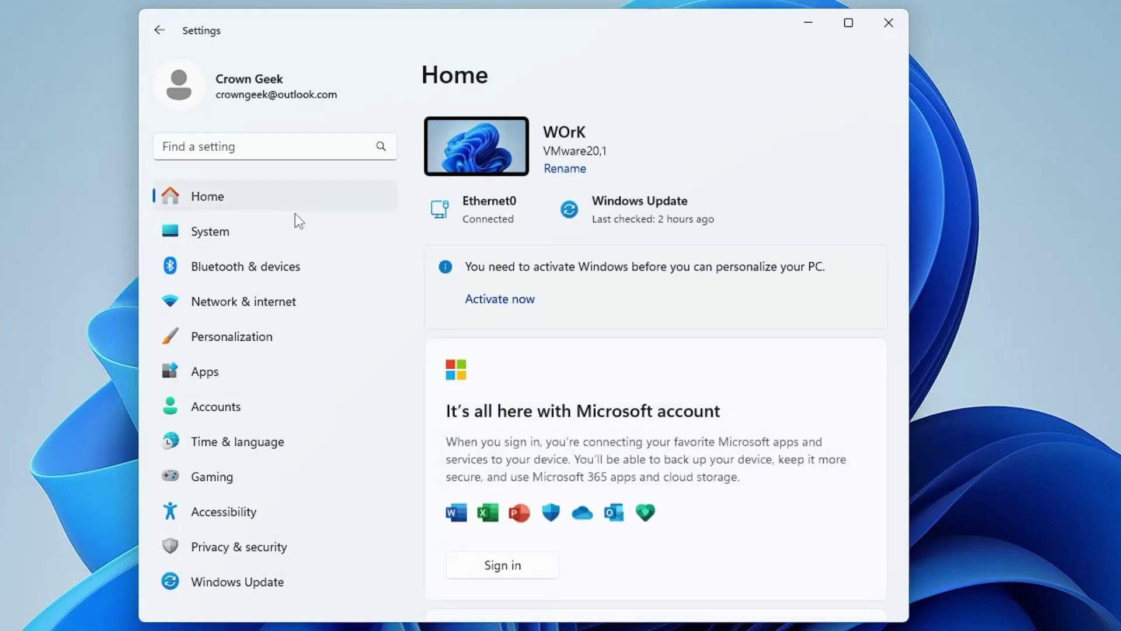
pyautogui.click(208, 236)
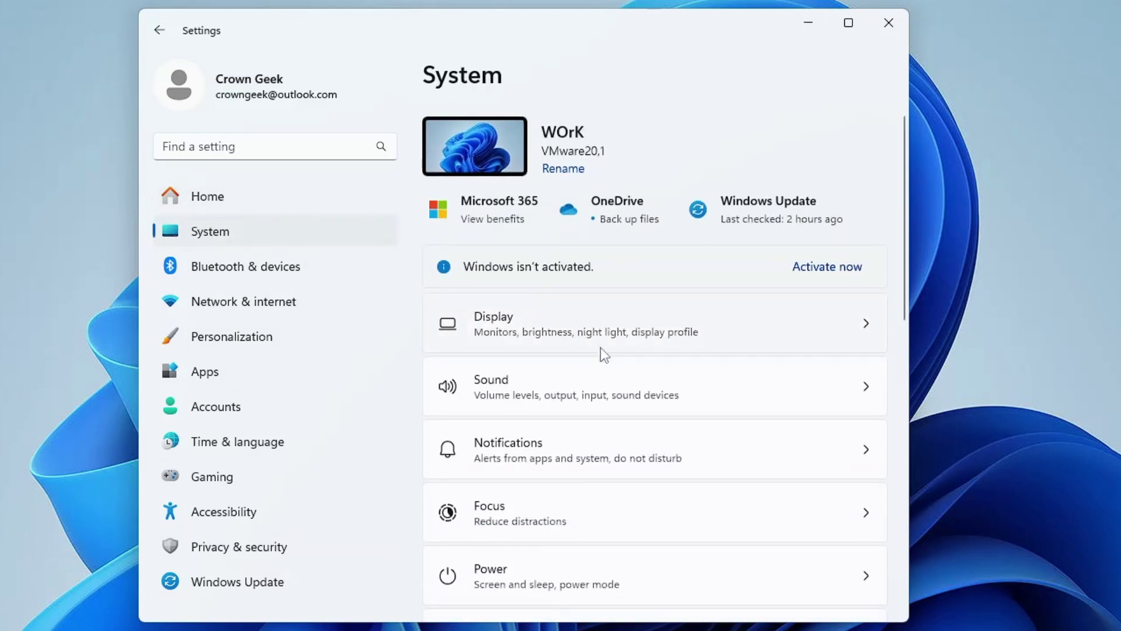
pyautogui.scroll(-1, 600, 354)
pyautogui.click(531, 372)
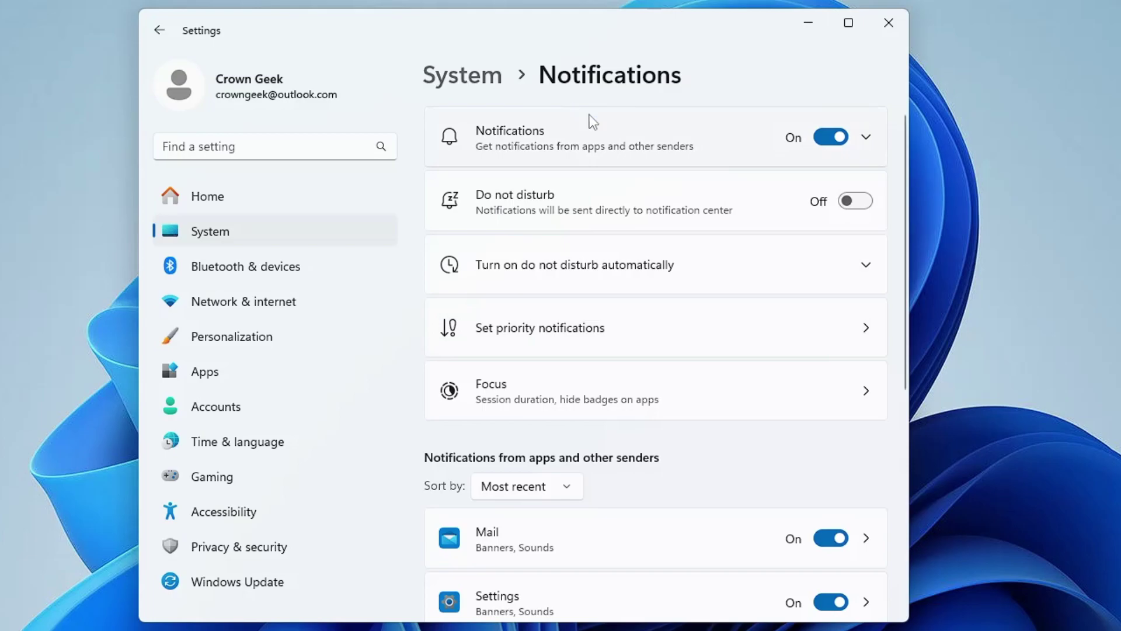
# Step: Toggle Notifications off and back on, then scroll down to Additional settings
pyautogui.click(839, 141)
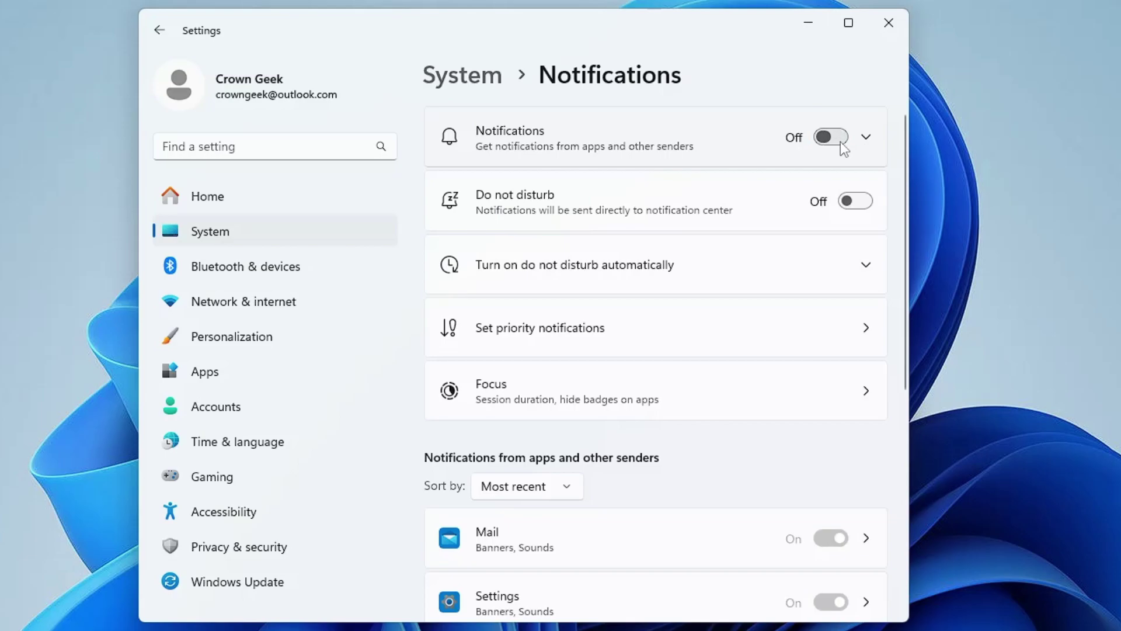
pyautogui.click(840, 142)
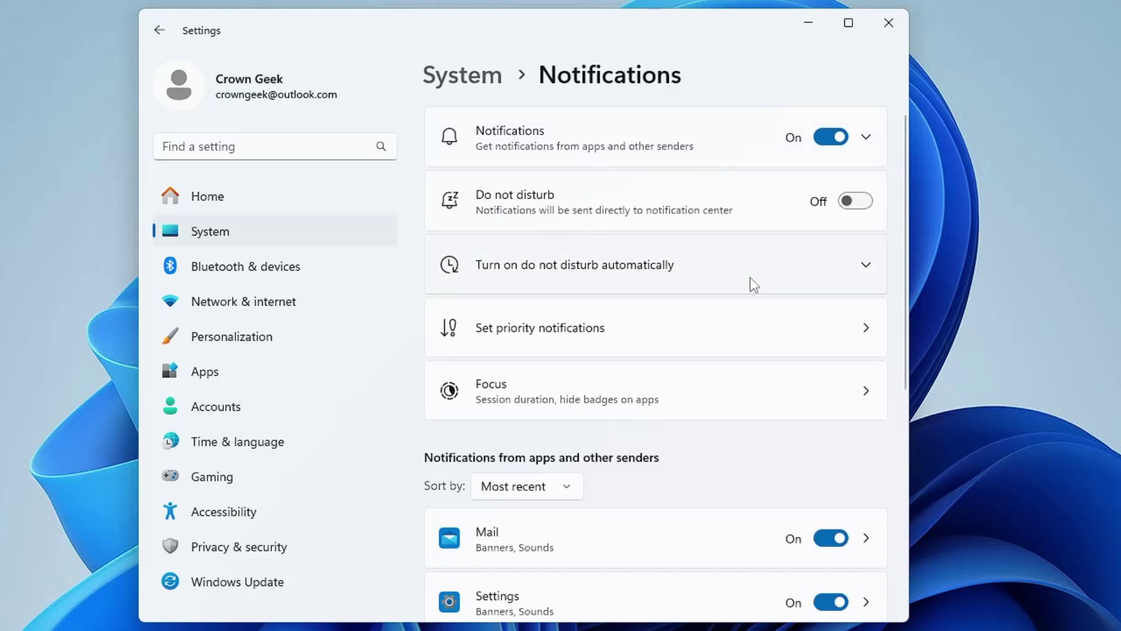
pyautogui.scroll(-4, 747, 286)
pyautogui.scroll(-1, 736, 293)
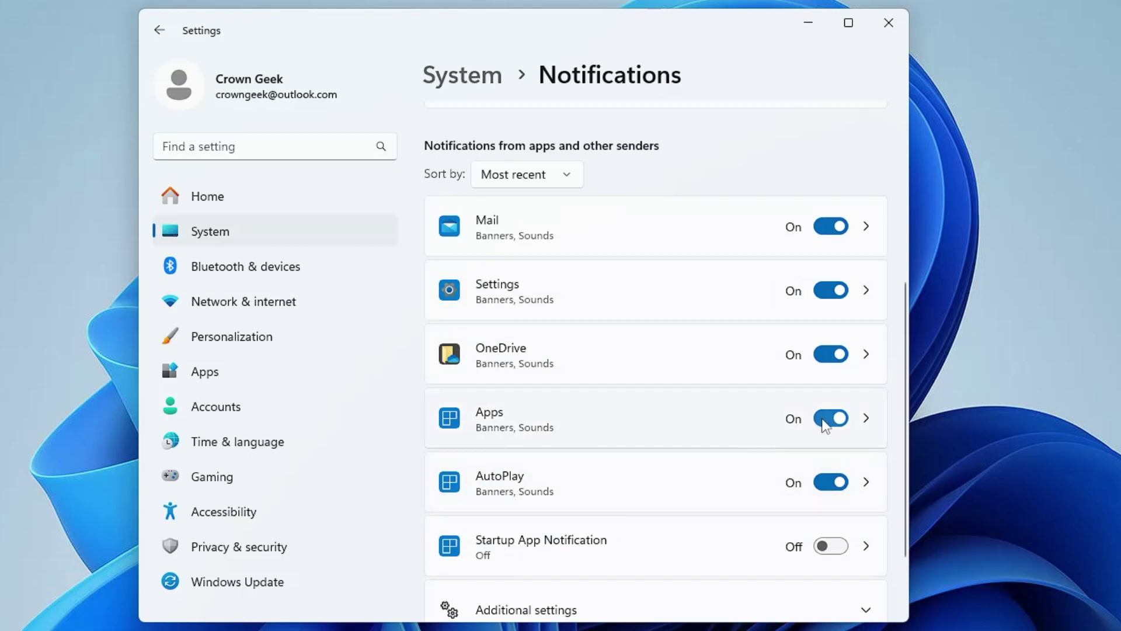
pyautogui.scroll(-3, 673, 453)
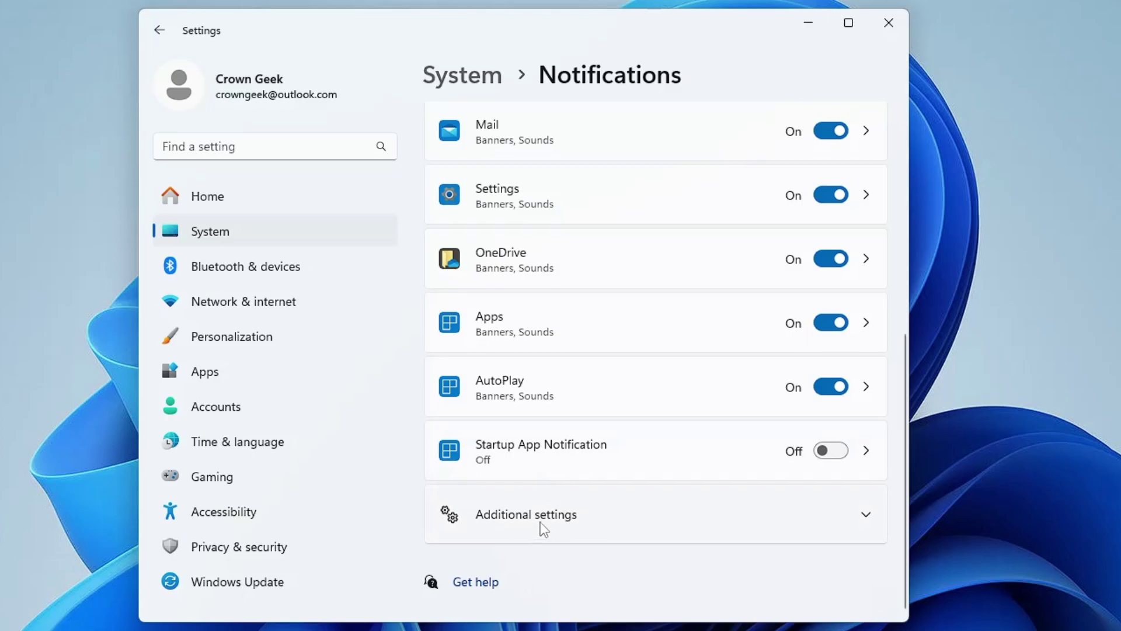
# Step: Turn off device setup suggestions and the post-update welcome experience, then view Privacy & security > General
pyautogui.click(603, 518)
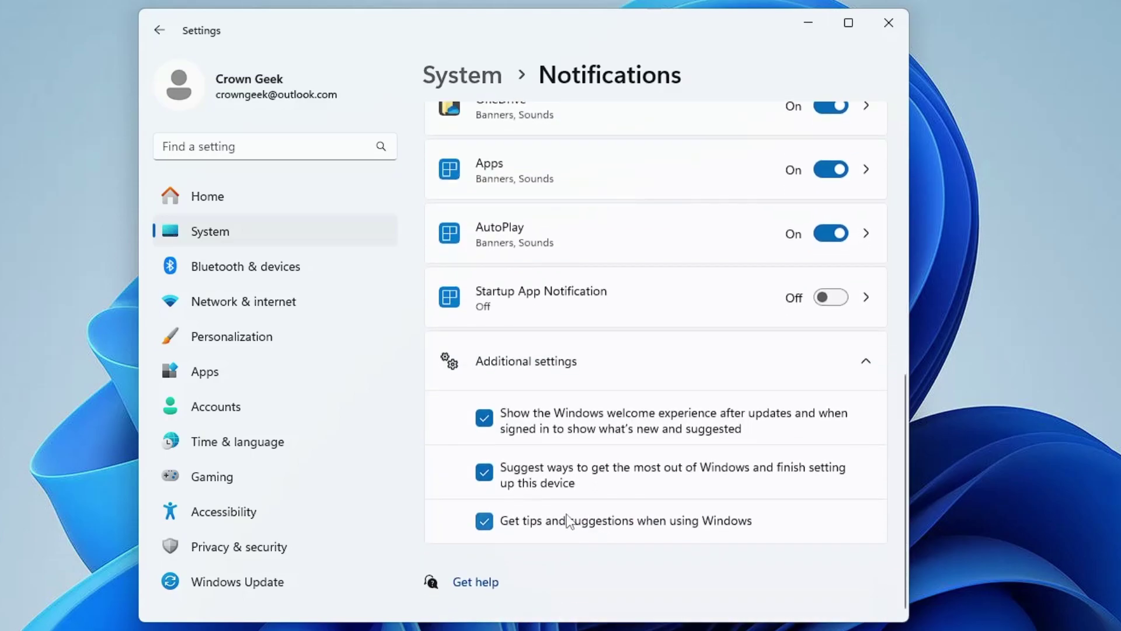
pyautogui.click(484, 472)
pyautogui.click(484, 417)
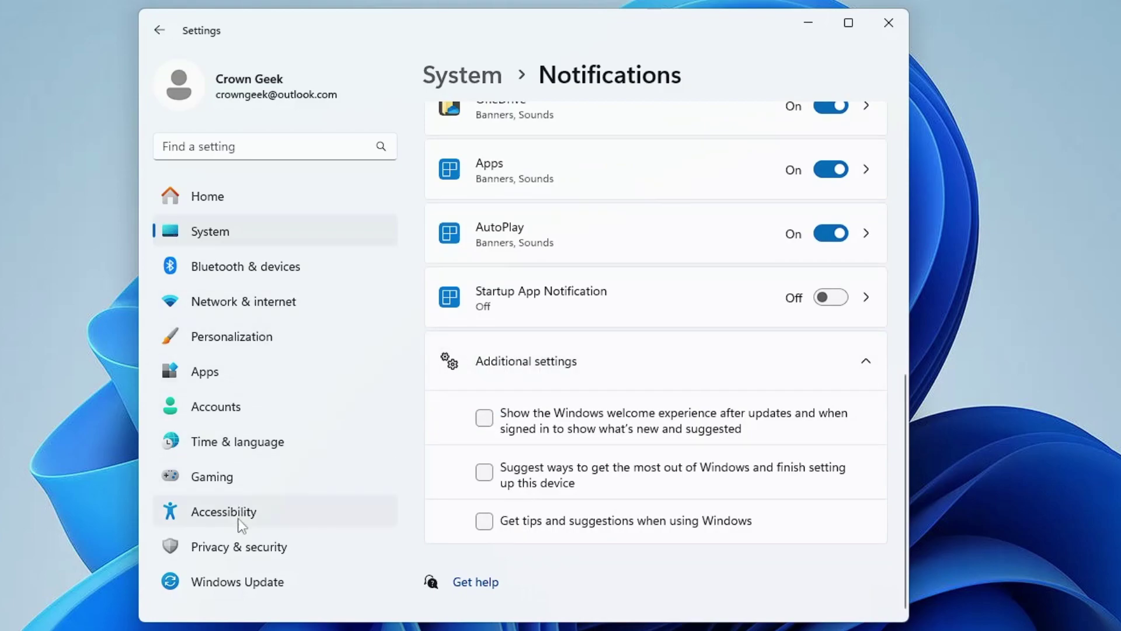
pyautogui.click(240, 548)
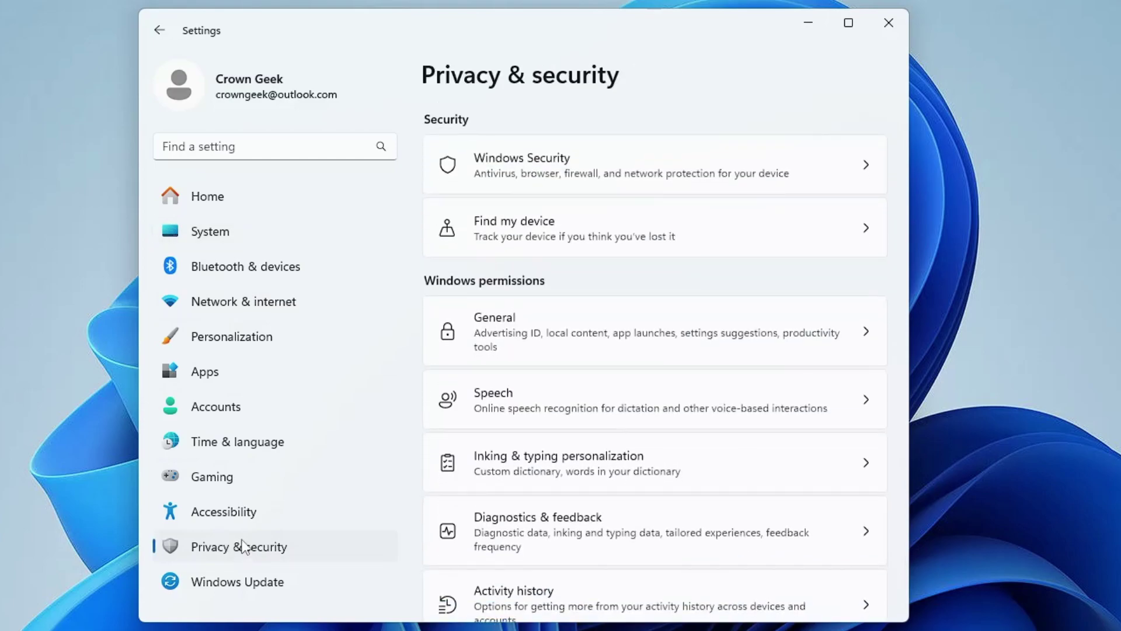
pyautogui.click(538, 330)
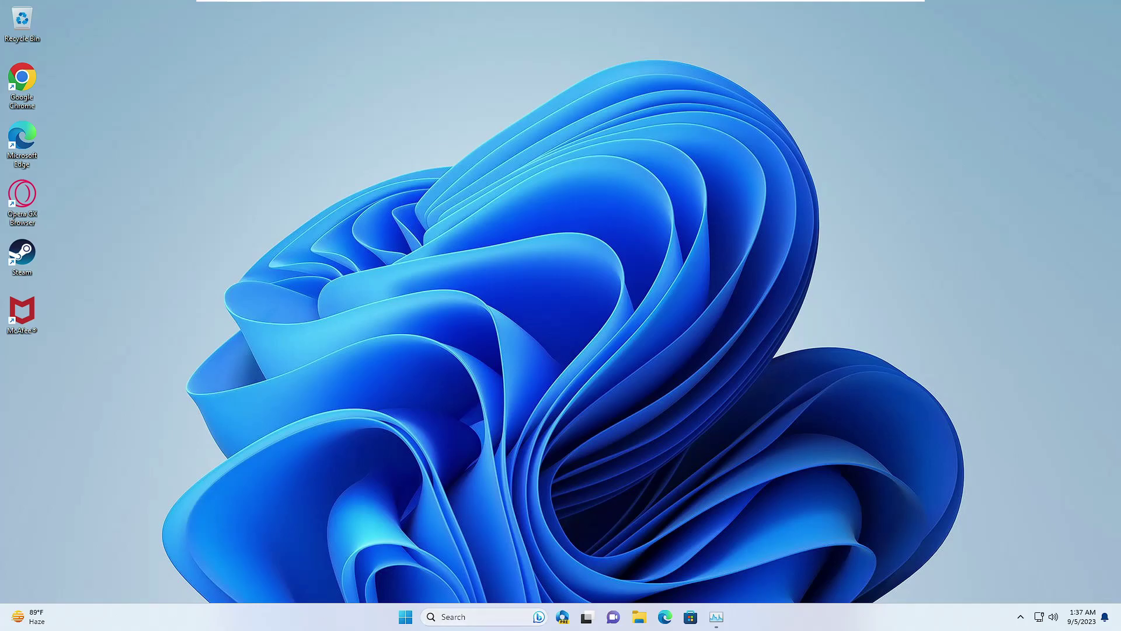
# Step: Launch appwiz.cpl from Windows search to open Programs and Features
pyautogui.click(483, 619)
pyautogui.write('a')
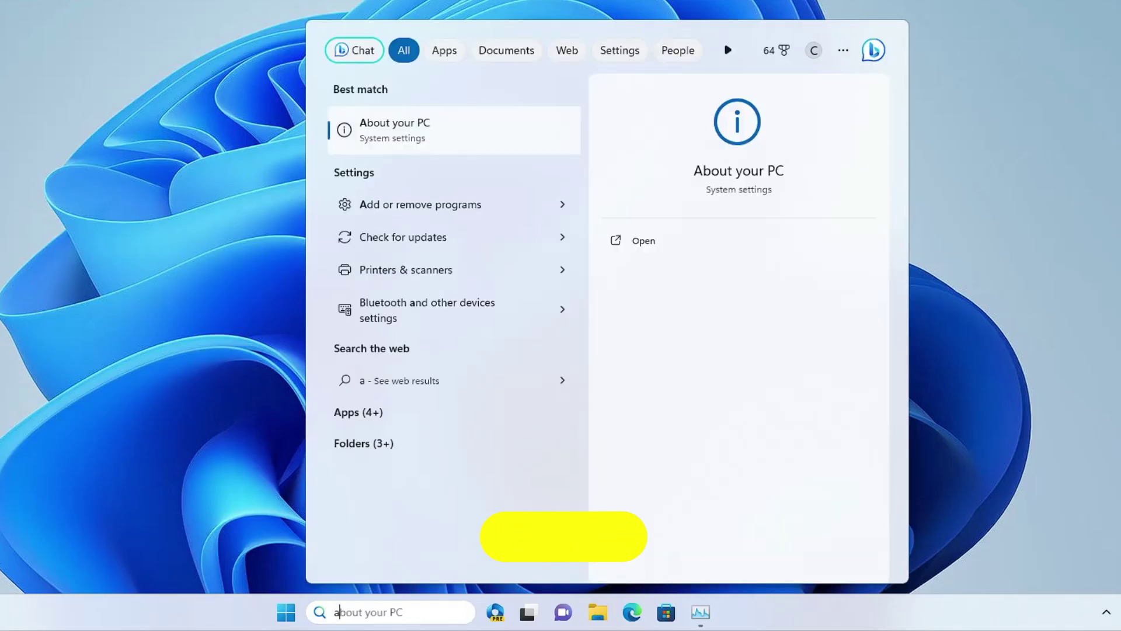
pyautogui.write('ppwiz.cpl')
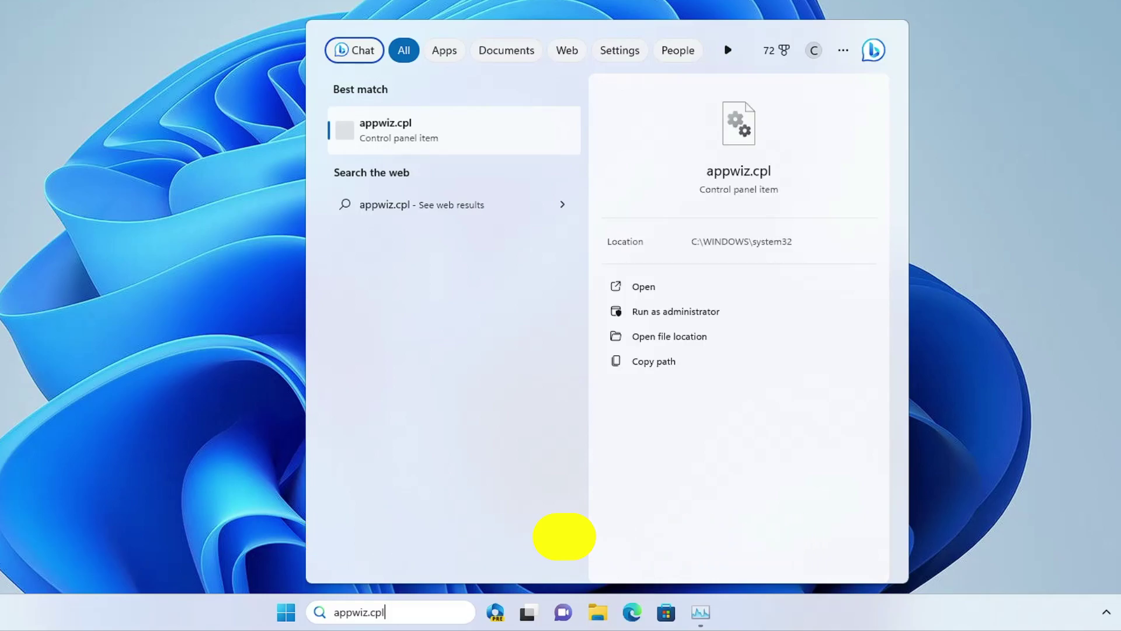
pyautogui.press('Return')
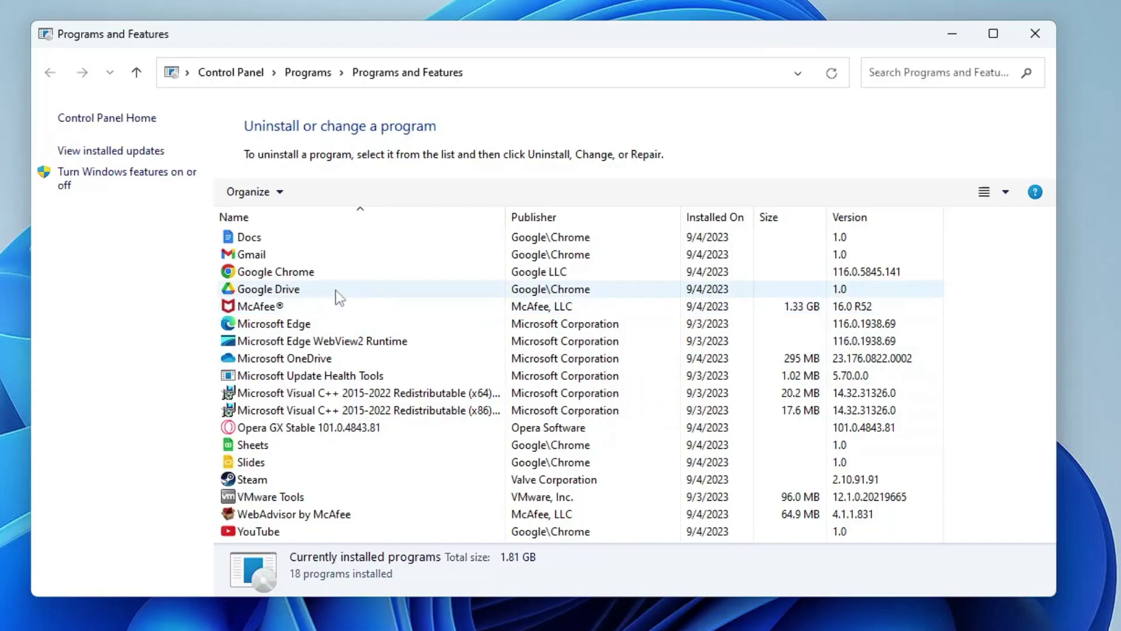
# Step: Look through the installed programs and select McAfee
pyautogui.click(337, 295)
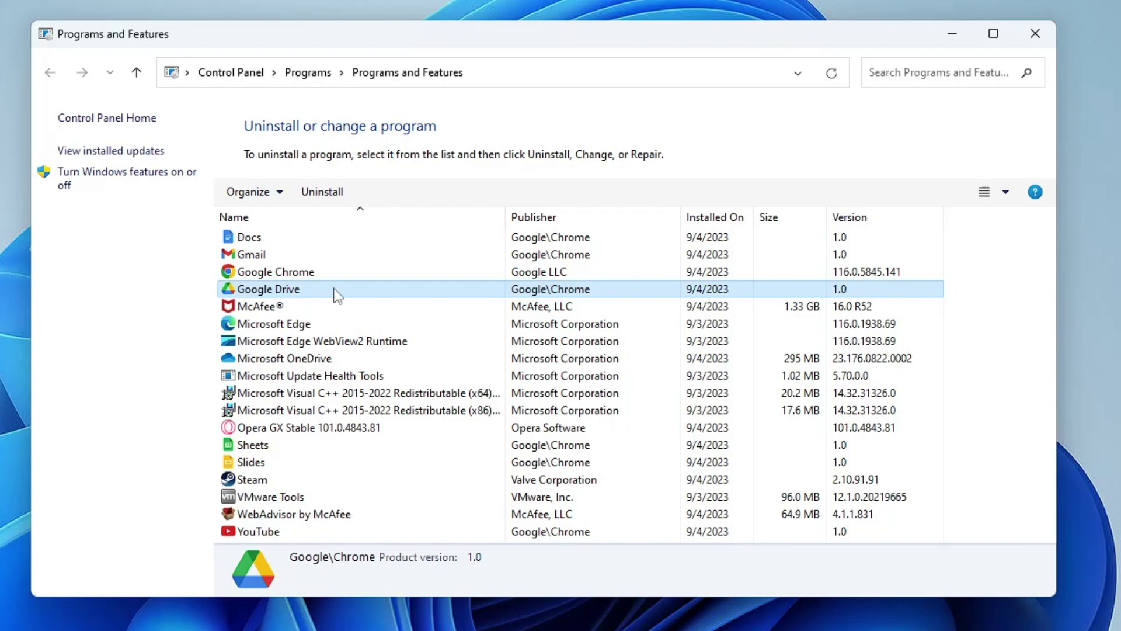
pyautogui.click(306, 311)
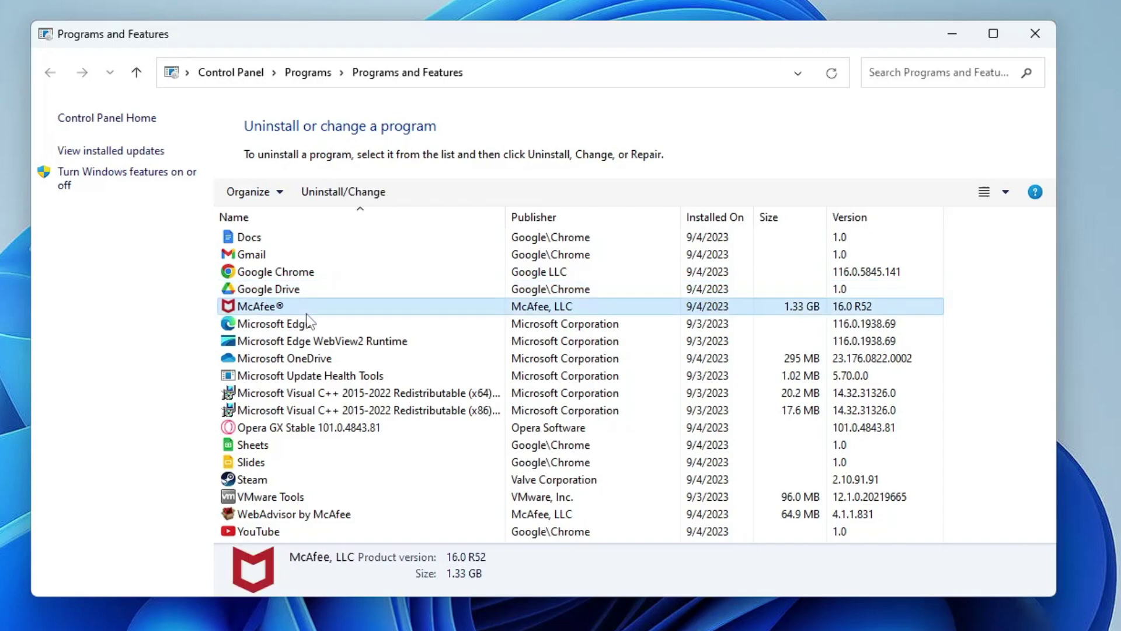
pyautogui.rightClick(307, 320)
pyautogui.click(363, 353)
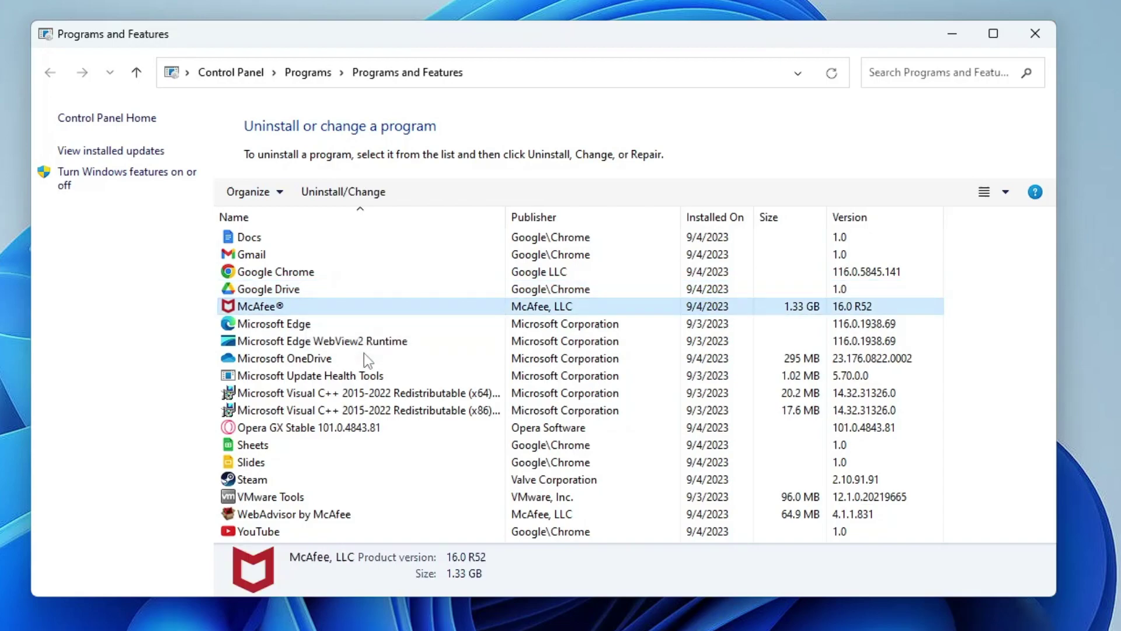
pyautogui.click(365, 355)
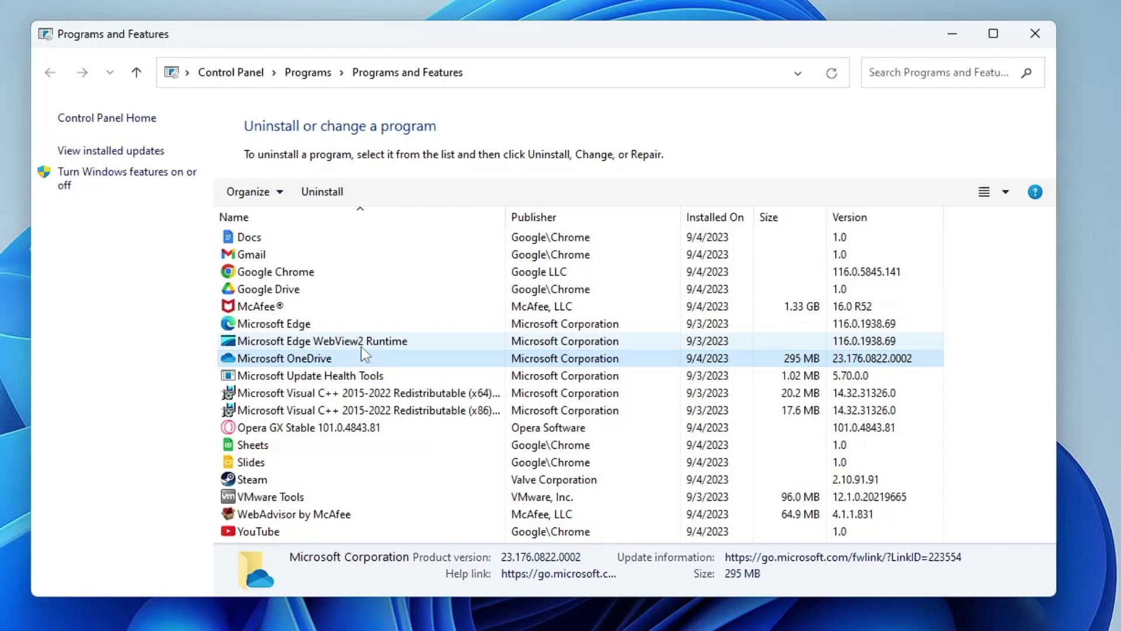
pyautogui.click(311, 306)
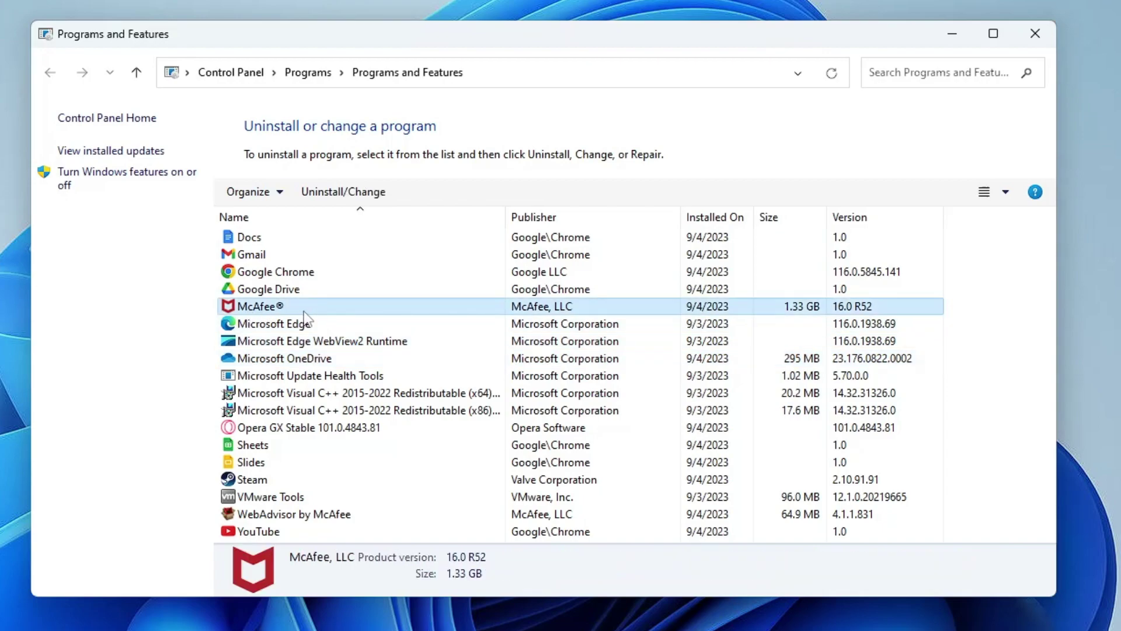
# Step: Check the uninstall options for McAfee and WebAdvisor by McAfee, then close Programs and Features
pyautogui.rightClick(304, 309)
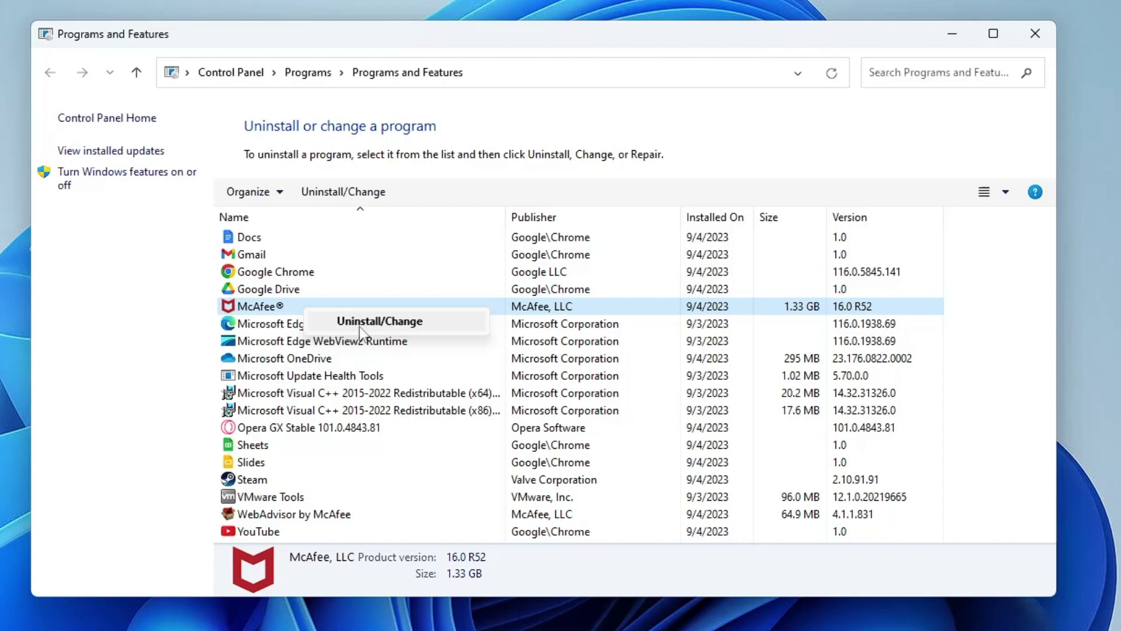
pyautogui.click(351, 374)
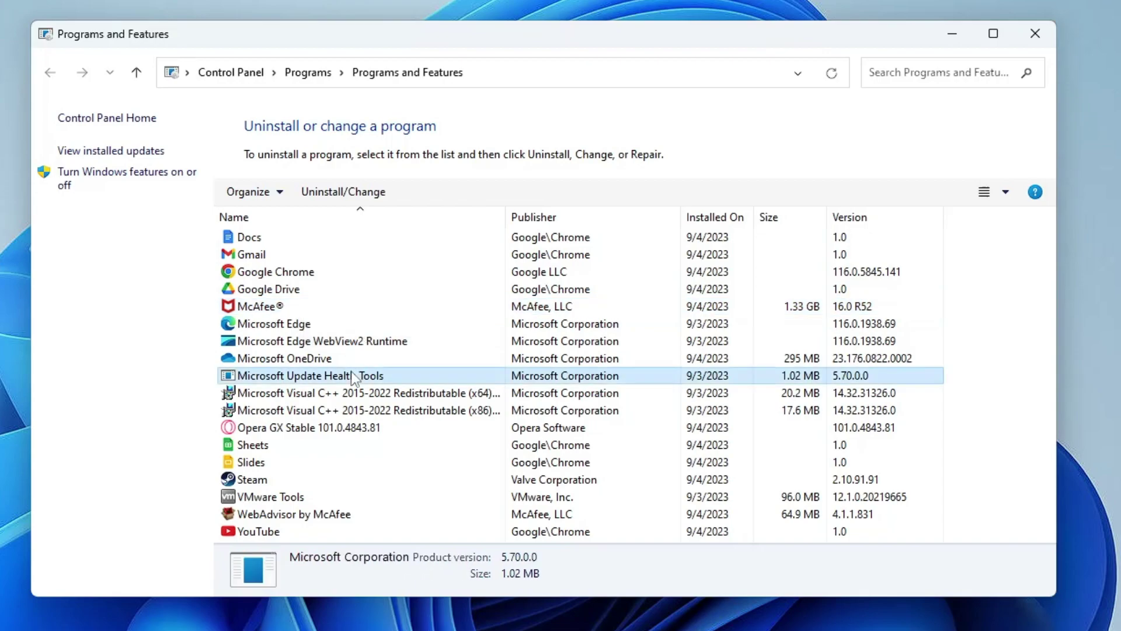
pyautogui.click(307, 515)
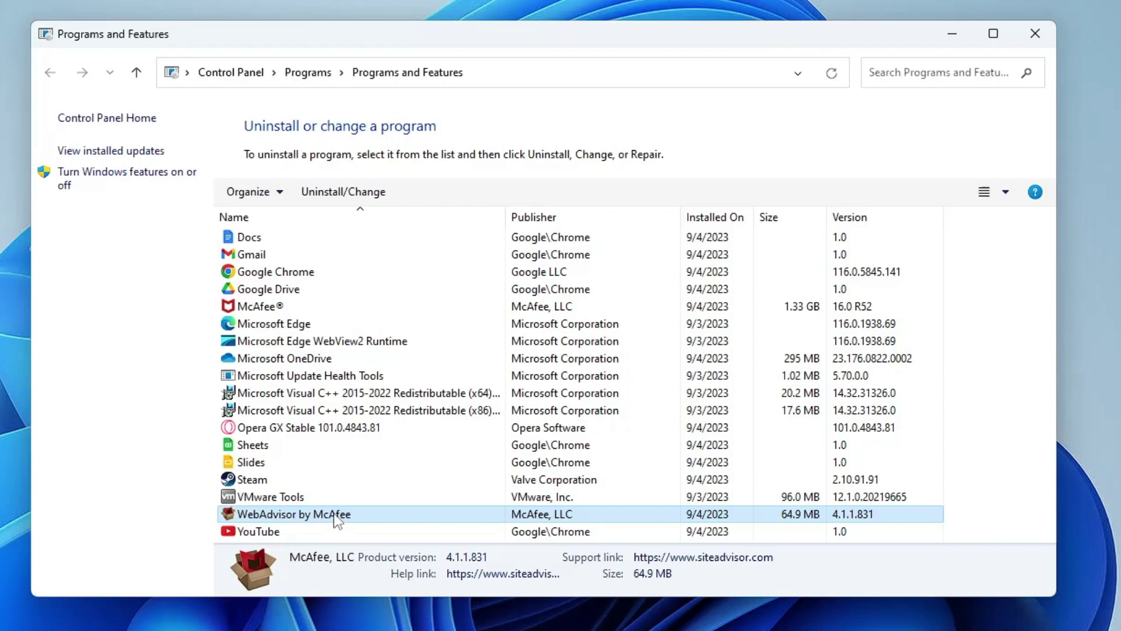
pyautogui.rightClick(333, 516)
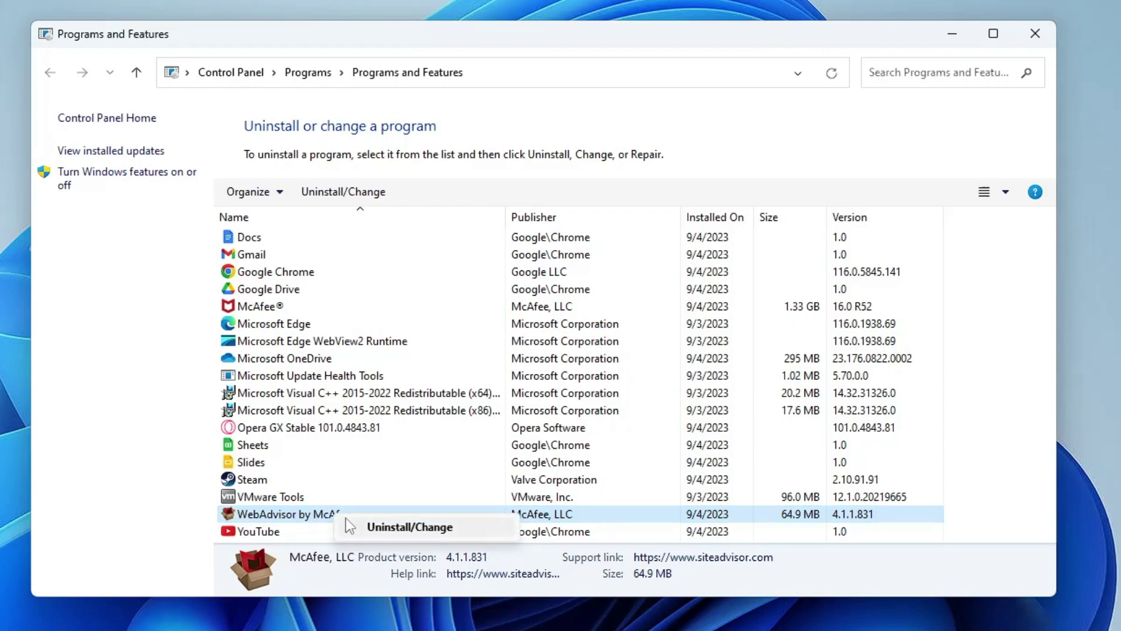
pyautogui.click(338, 493)
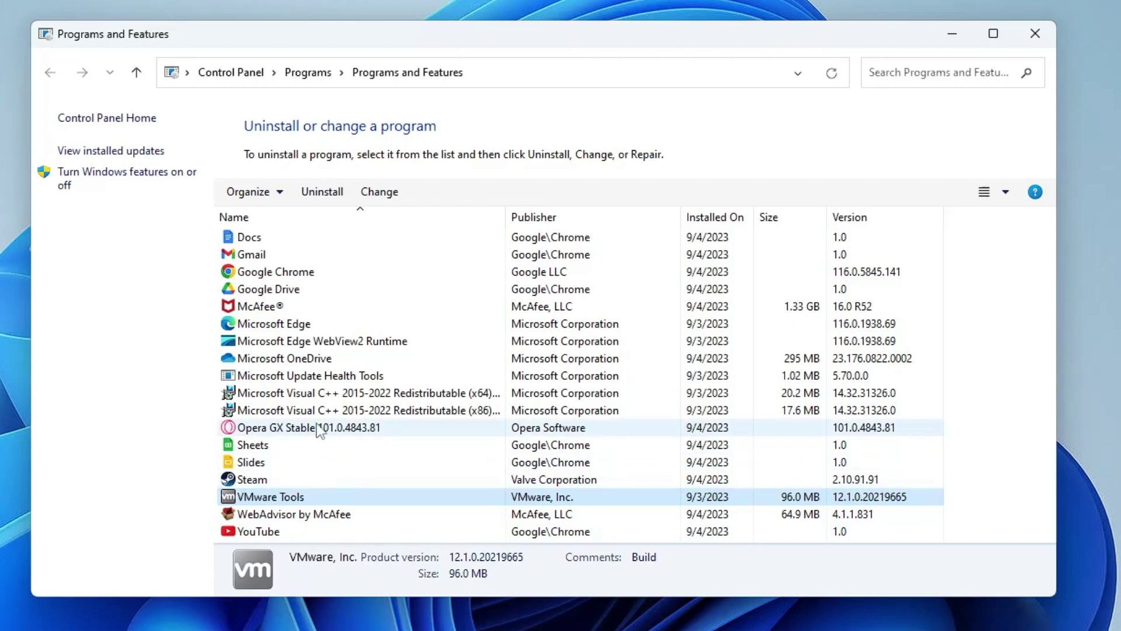
pyautogui.click(342, 428)
pyautogui.click(316, 359)
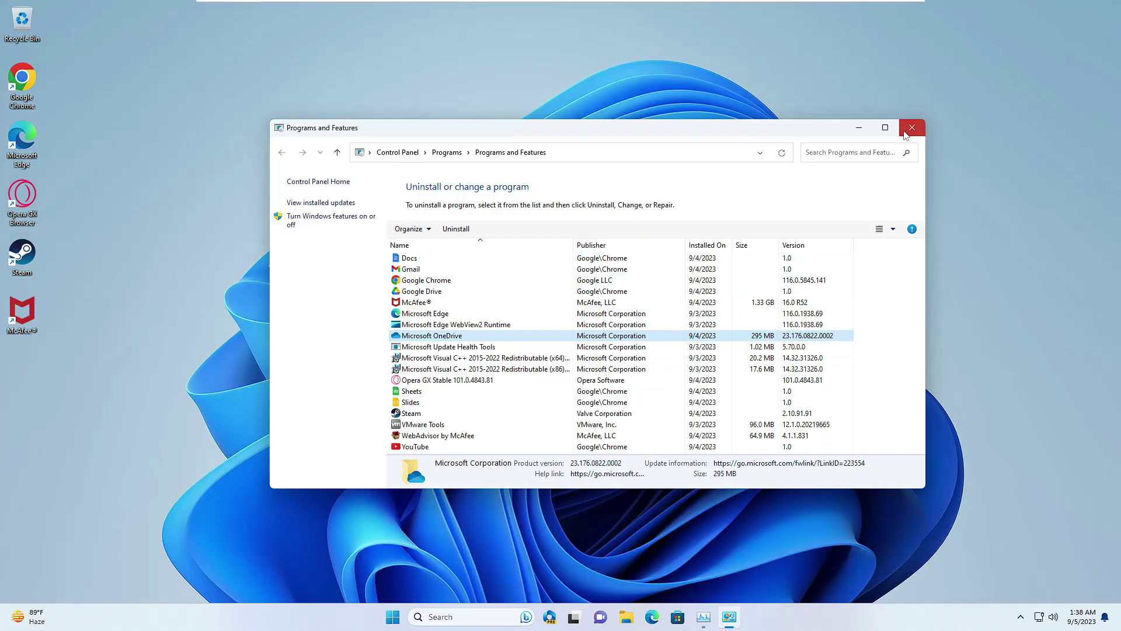
pyautogui.click(905, 133)
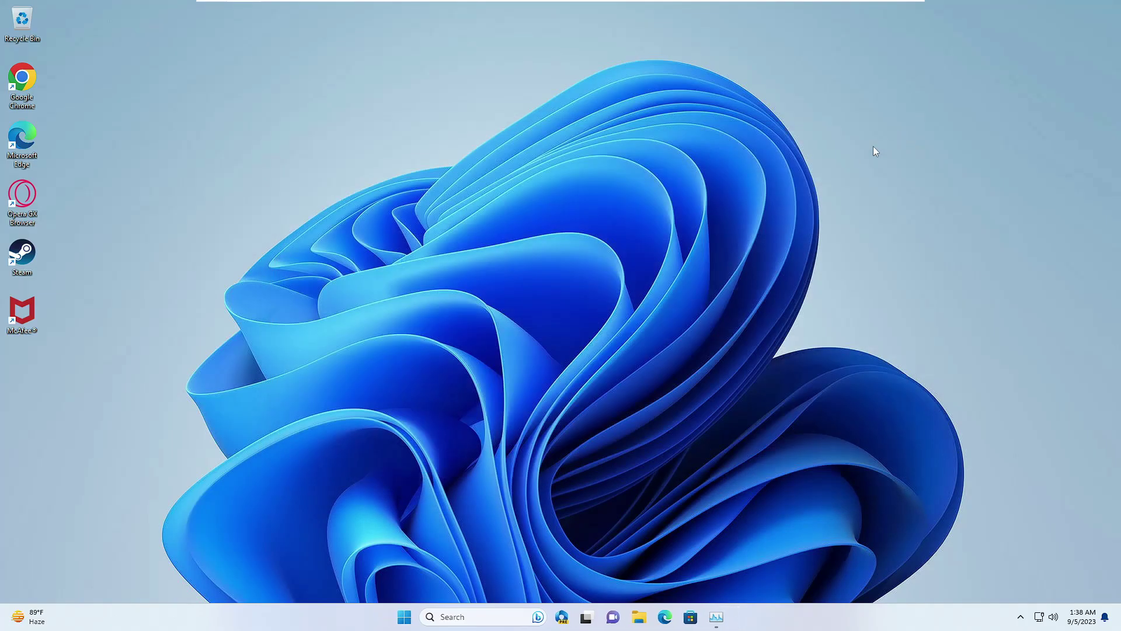
# Step: Open Task Manager's Startup apps page and review the startup entries
pyautogui.rightClick(406, 618)
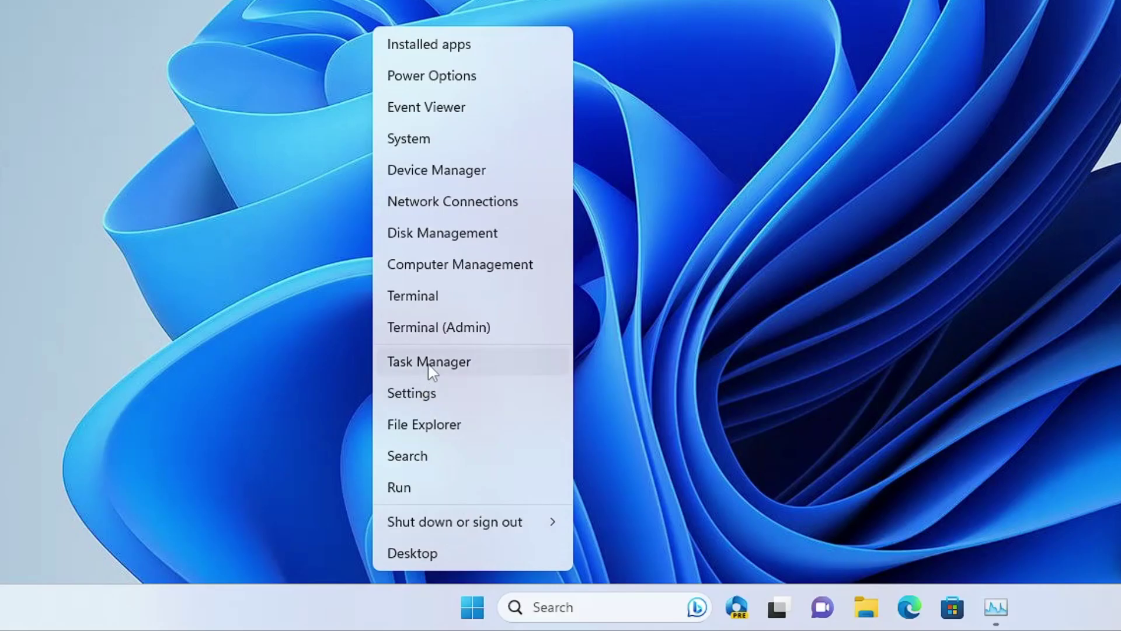
pyautogui.click(429, 362)
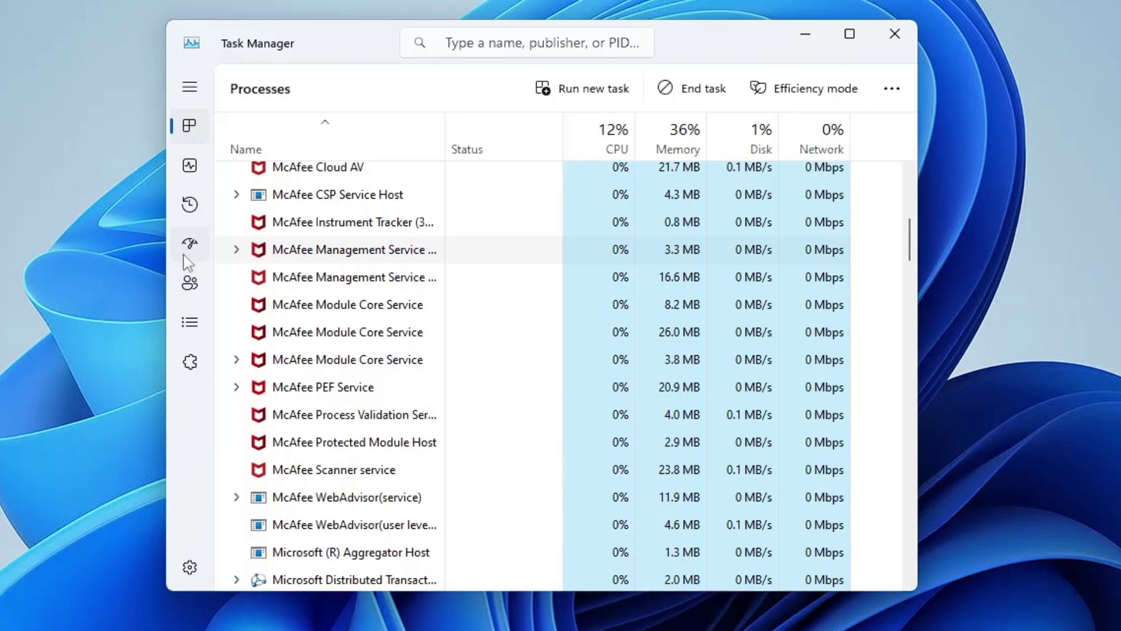
pyautogui.click(185, 252)
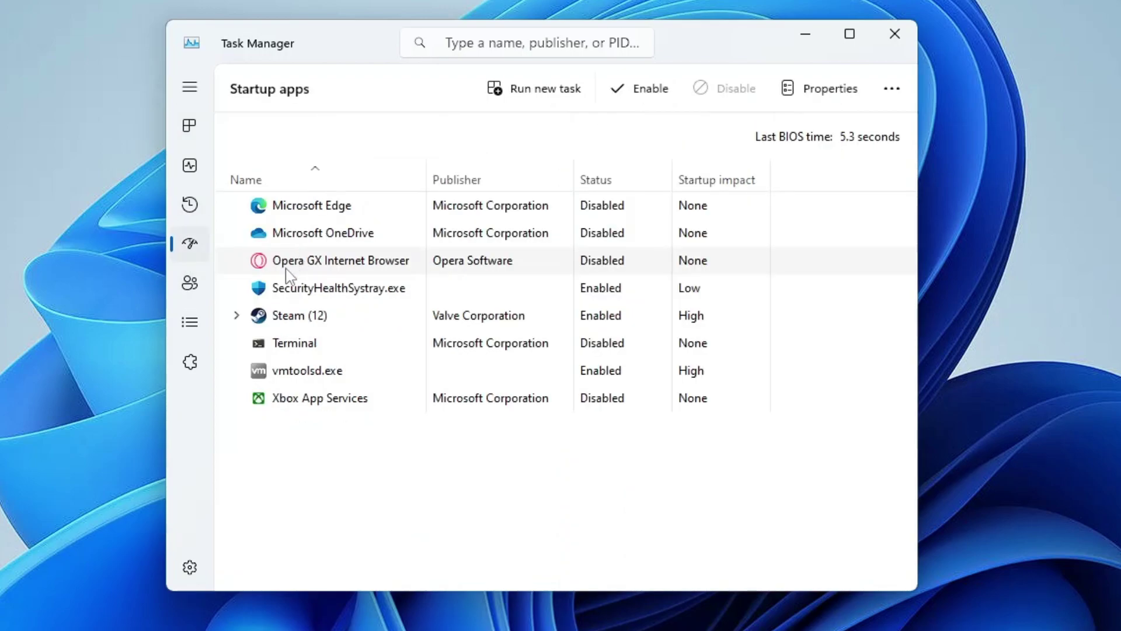
pyautogui.click(291, 297)
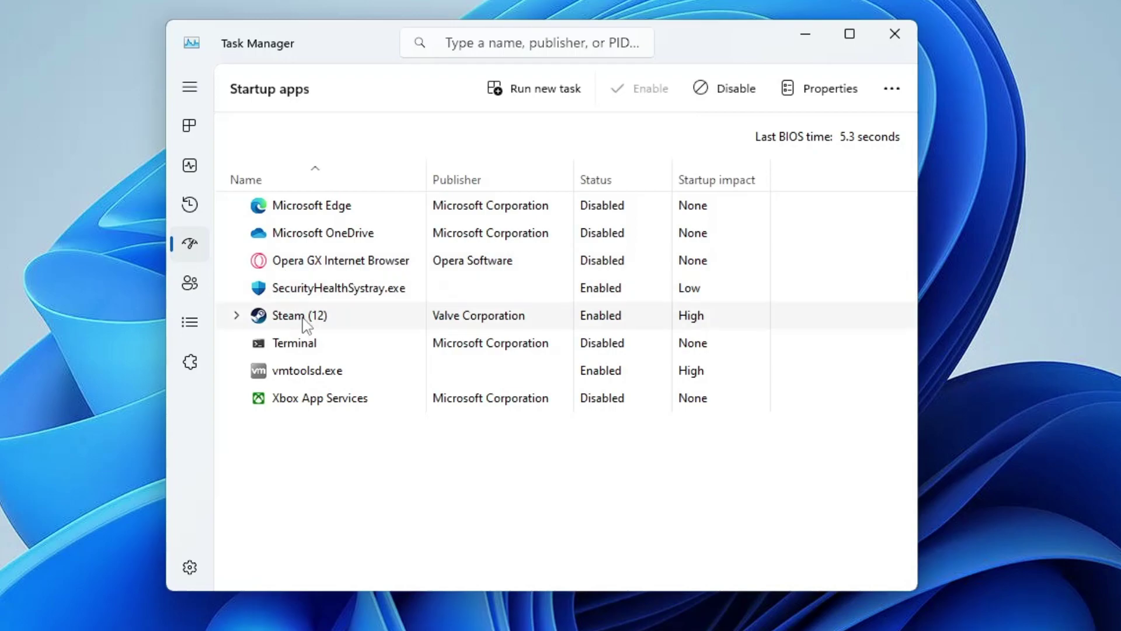
pyautogui.click(319, 265)
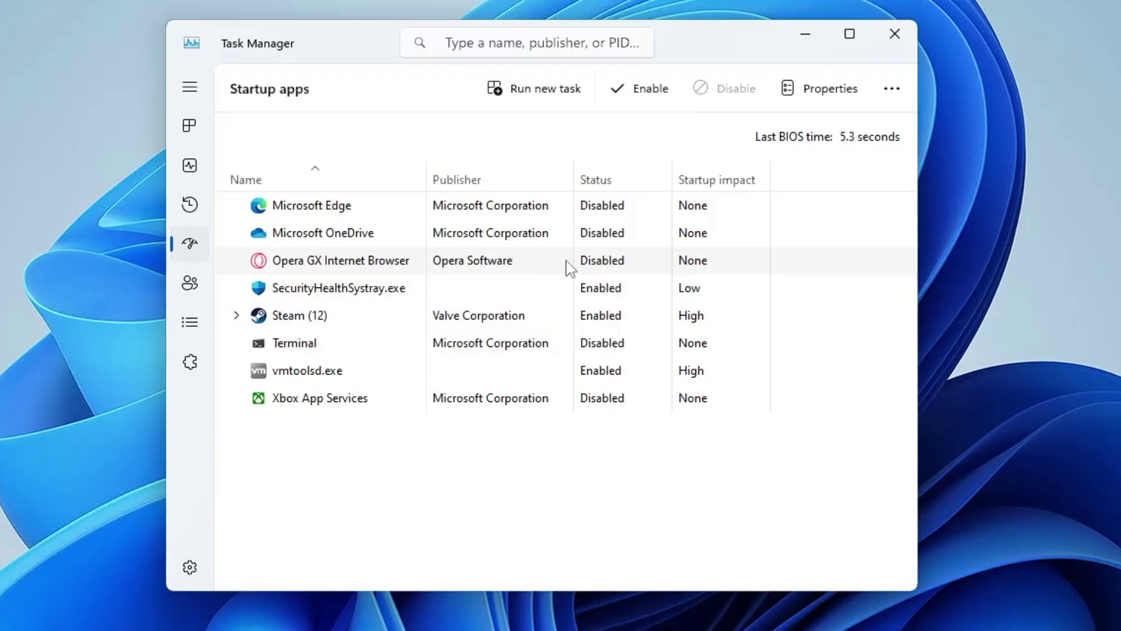
# Step: Disable Steam as a startup app and close Task Manager
pyautogui.rightClick(353, 264)
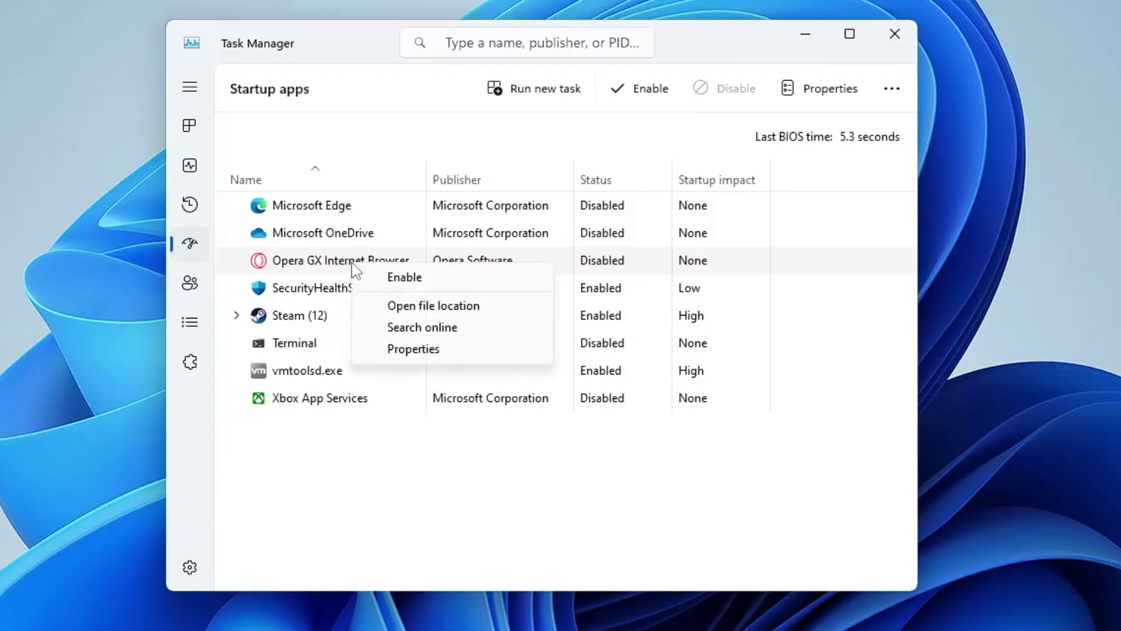
pyautogui.click(311, 293)
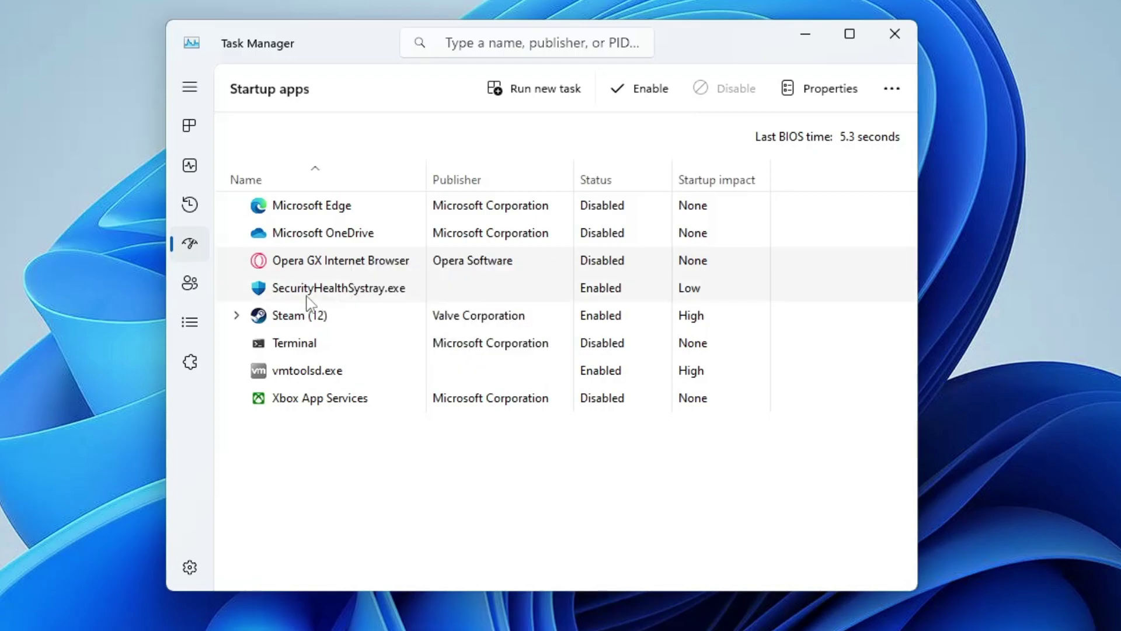
pyautogui.click(318, 316)
pyautogui.click(327, 343)
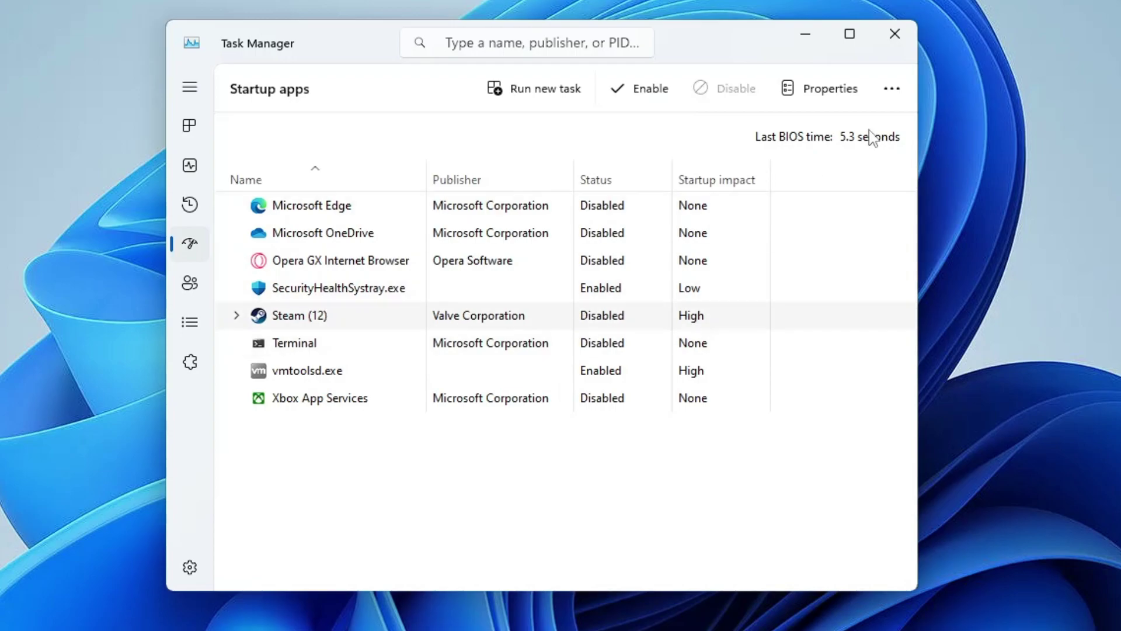
pyautogui.click(894, 33)
# Step: Open Services and jump to the services starting with M
pyautogui.click(497, 616)
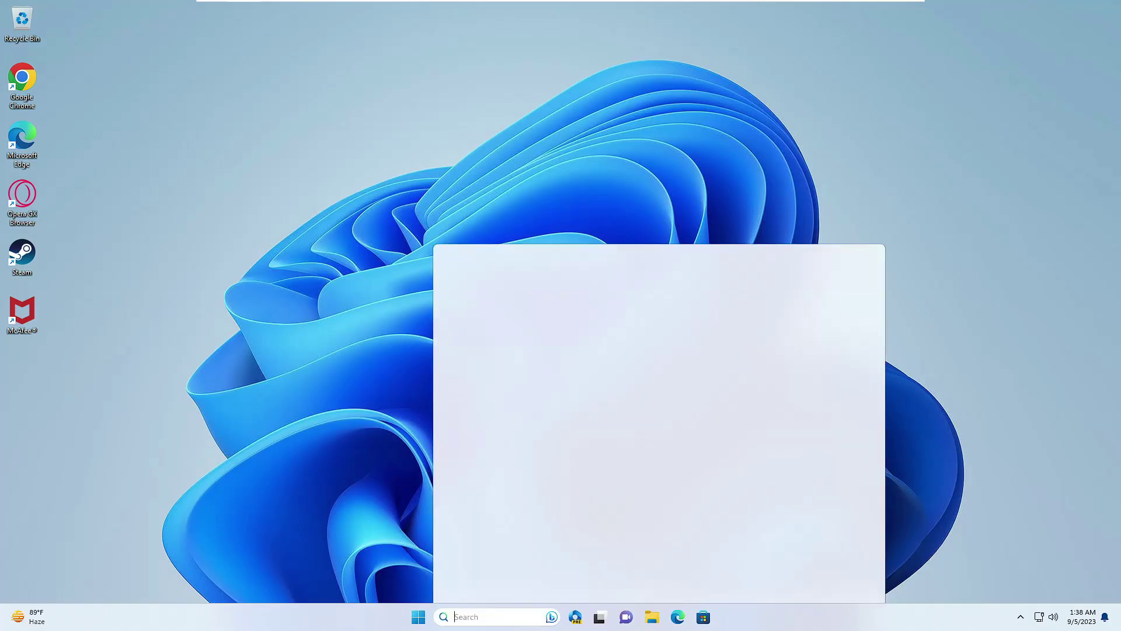
pyautogui.write('servi')
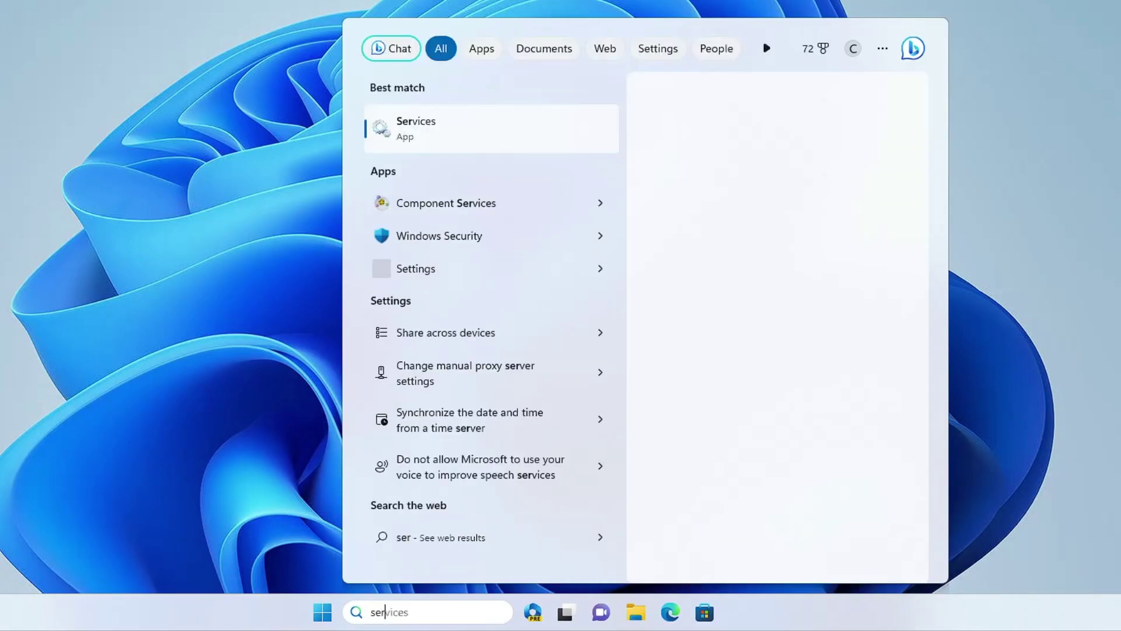
pyautogui.press('Return')
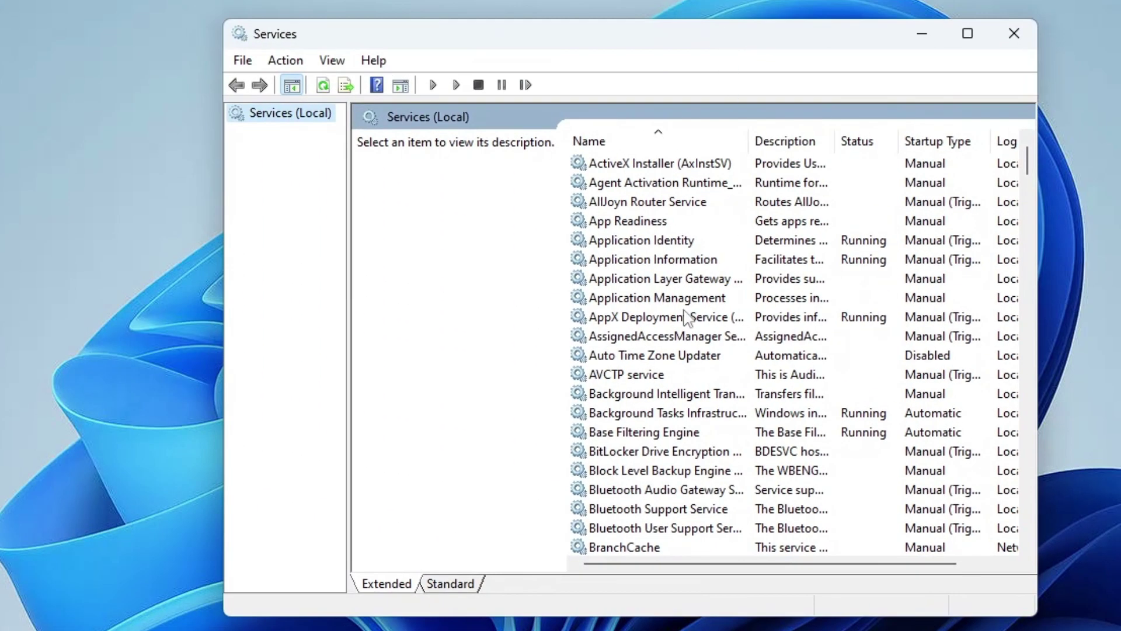
pyautogui.click(551, 286)
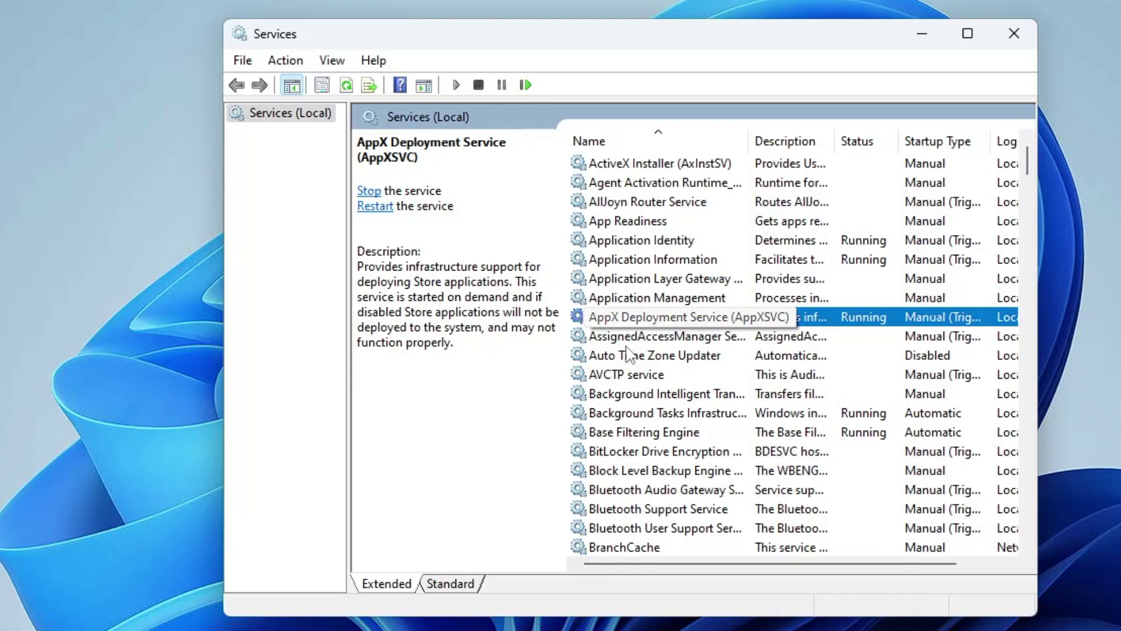
pyautogui.click(635, 286)
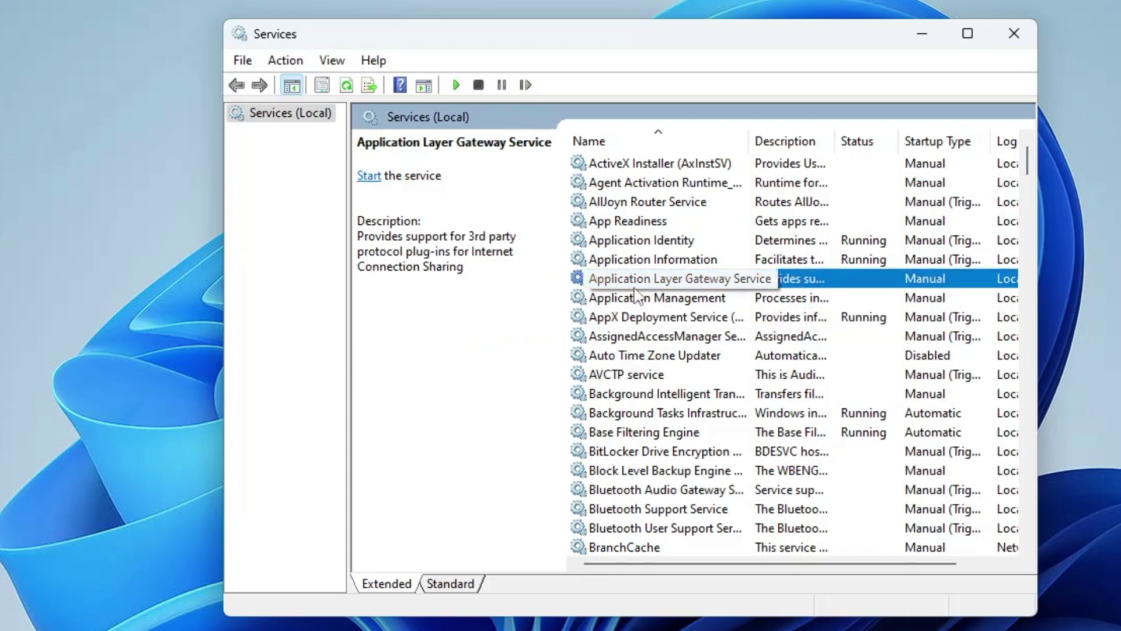
pyautogui.press('m')
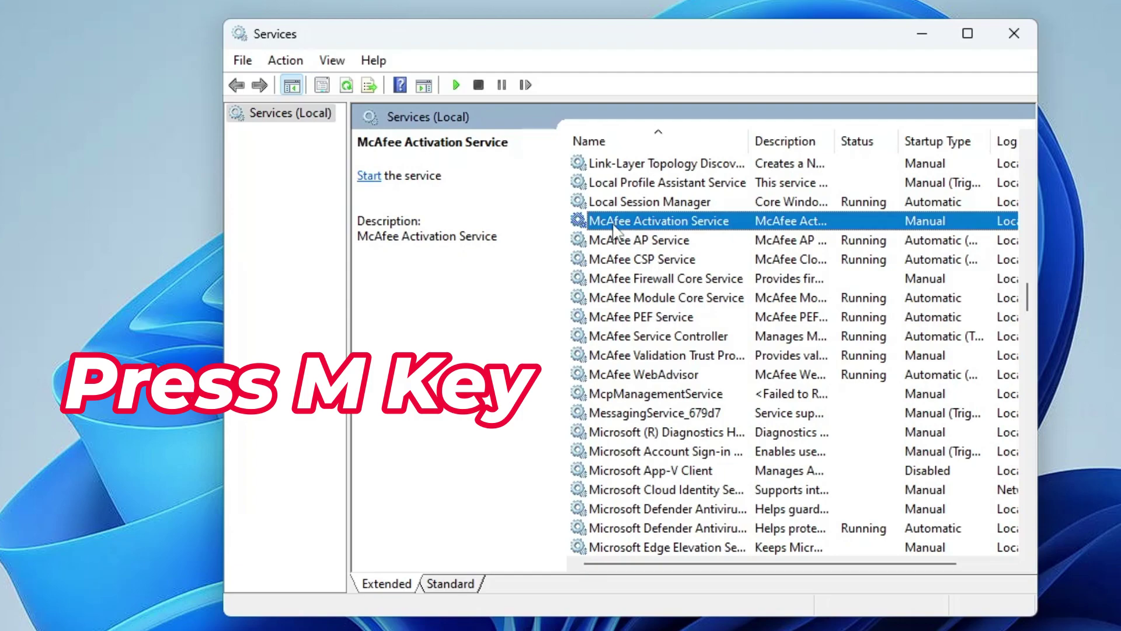
# Step: Set McAfee Activation Service's startup type to Disabled
pyautogui.rightClick(659, 226)
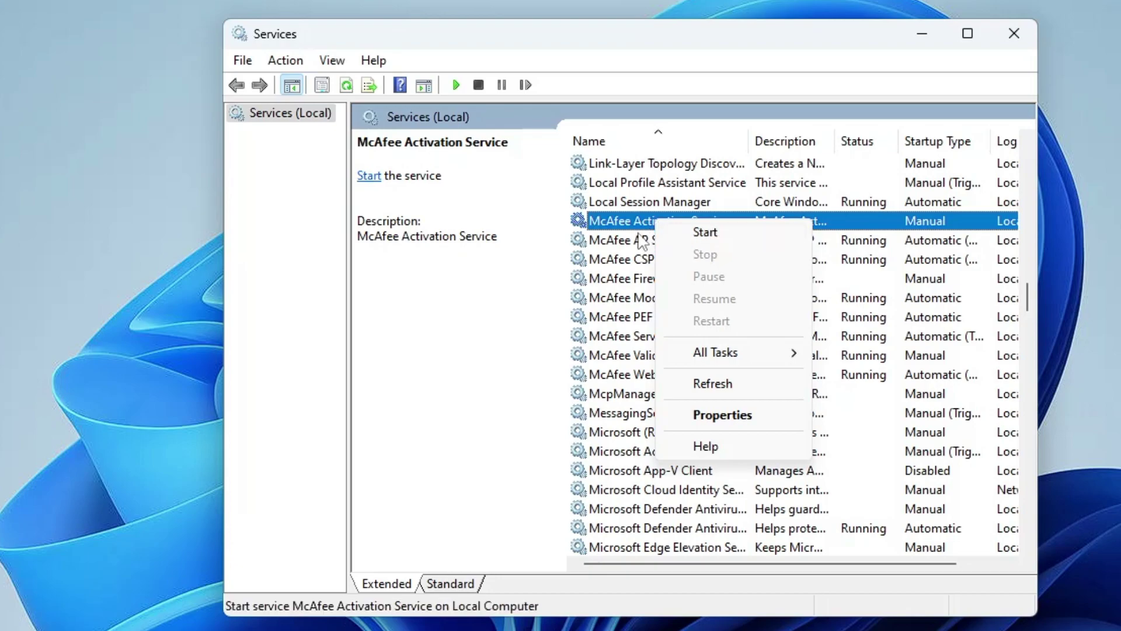
pyautogui.click(743, 413)
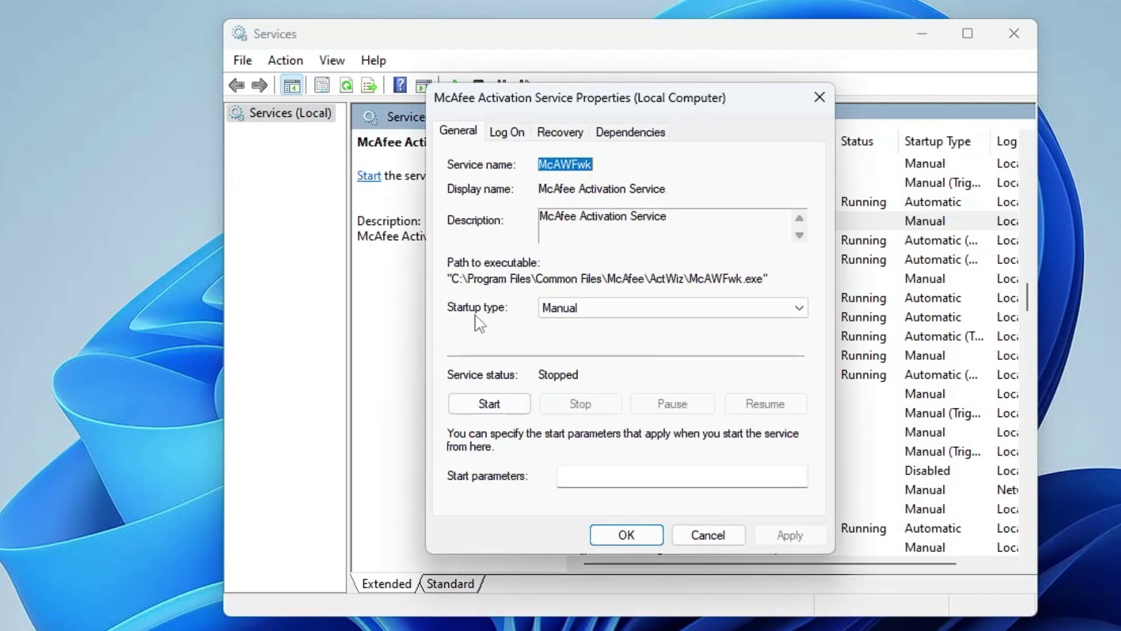
pyautogui.click(555, 308)
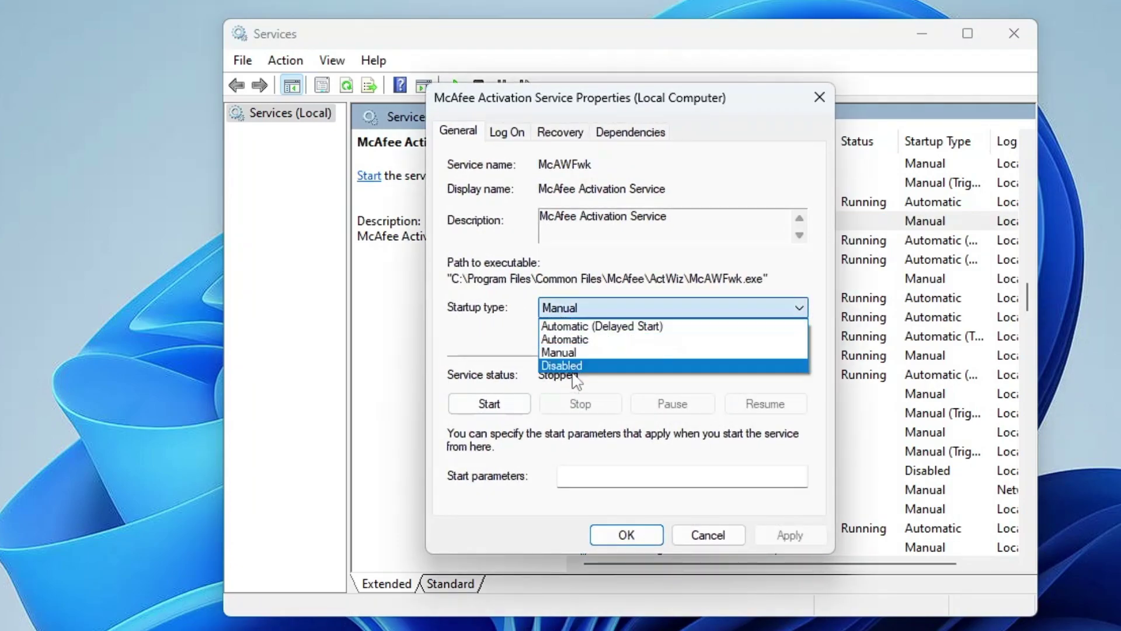
pyautogui.click(576, 367)
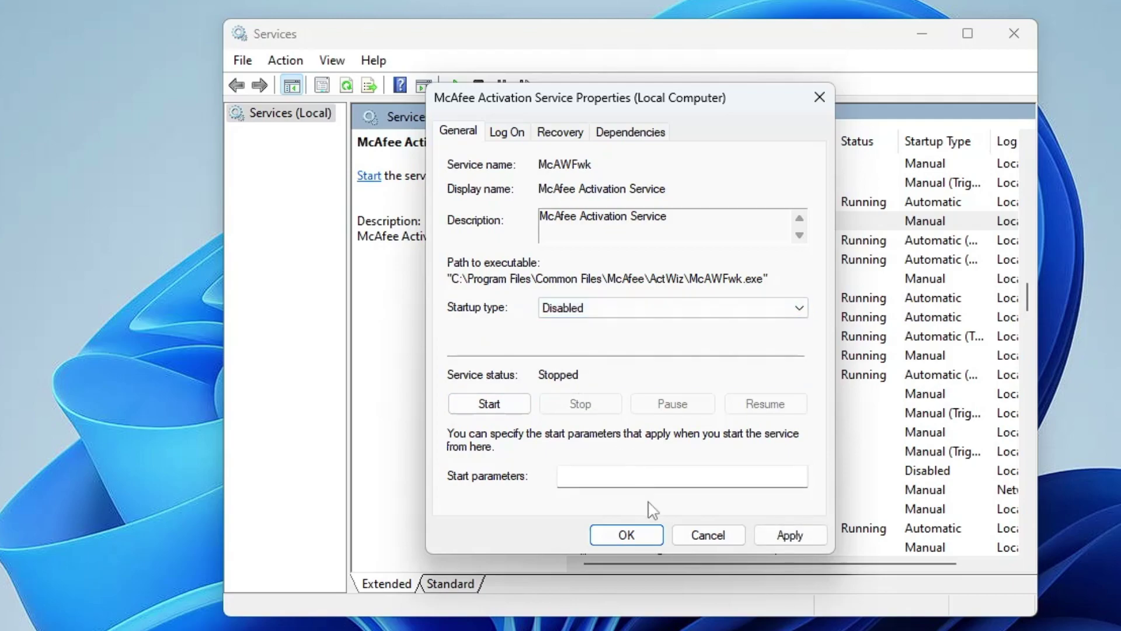
pyautogui.click(642, 536)
# Step: Review the other McAfee services, from AP Service to WebAdvisor, then close Services
pyautogui.click(634, 240)
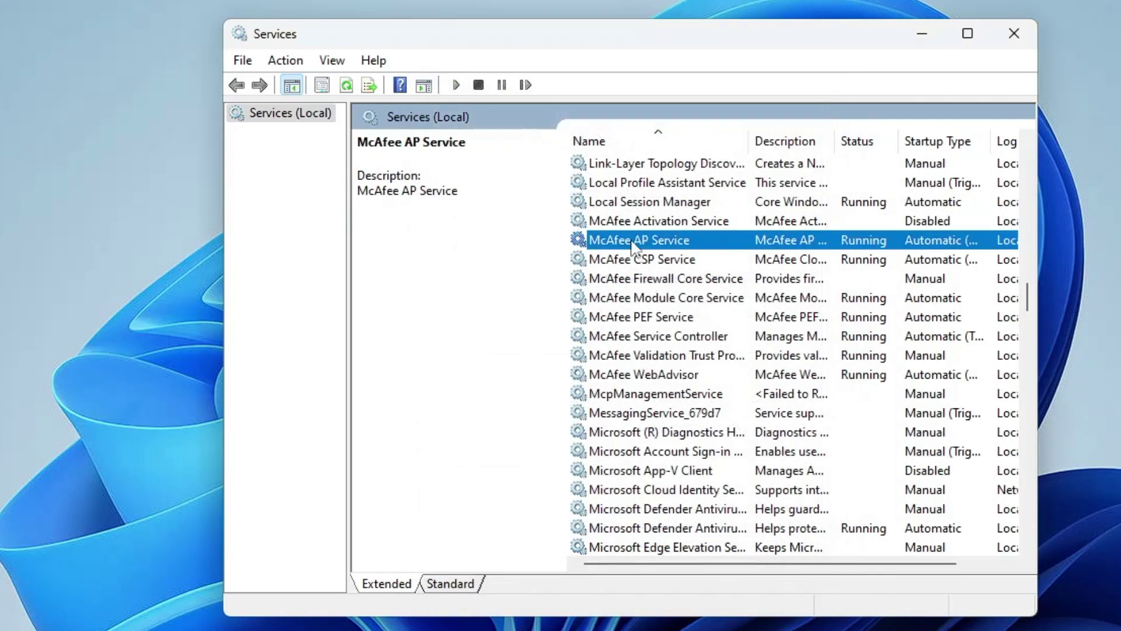
pyautogui.click(621, 261)
pyautogui.click(616, 280)
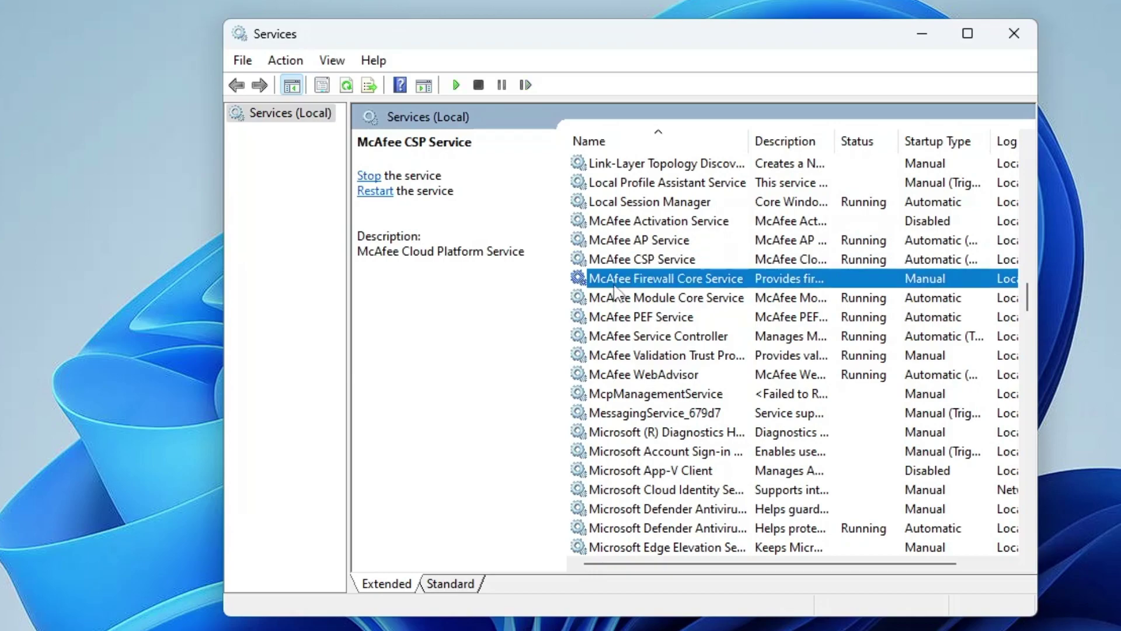
pyautogui.click(622, 299)
pyautogui.click(620, 318)
pyautogui.click(620, 337)
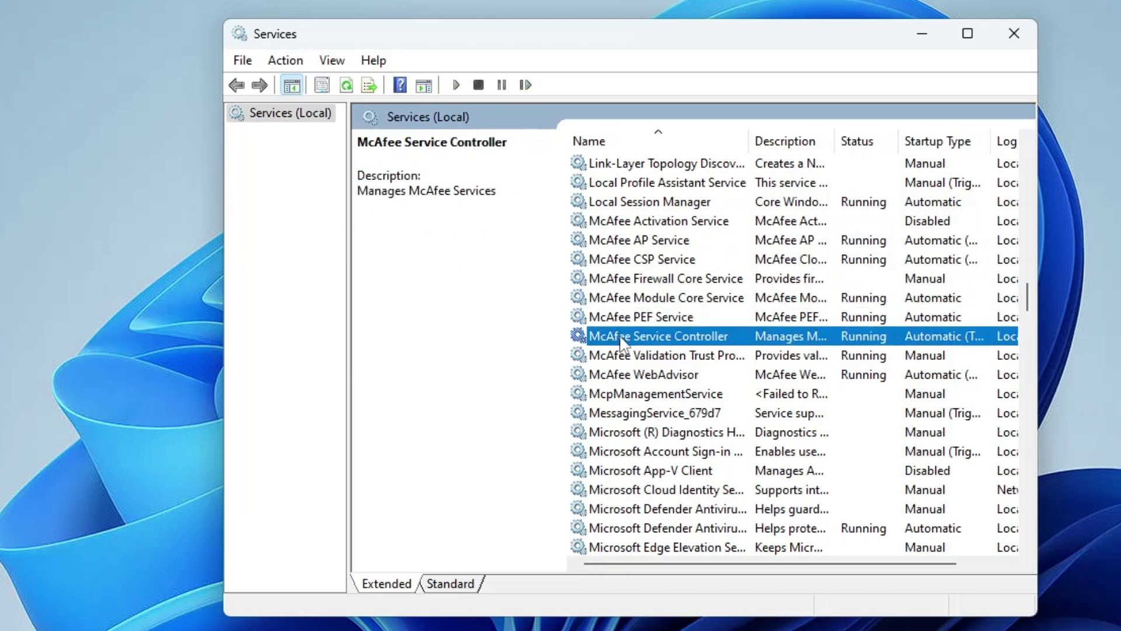
pyautogui.click(621, 356)
pyautogui.click(624, 375)
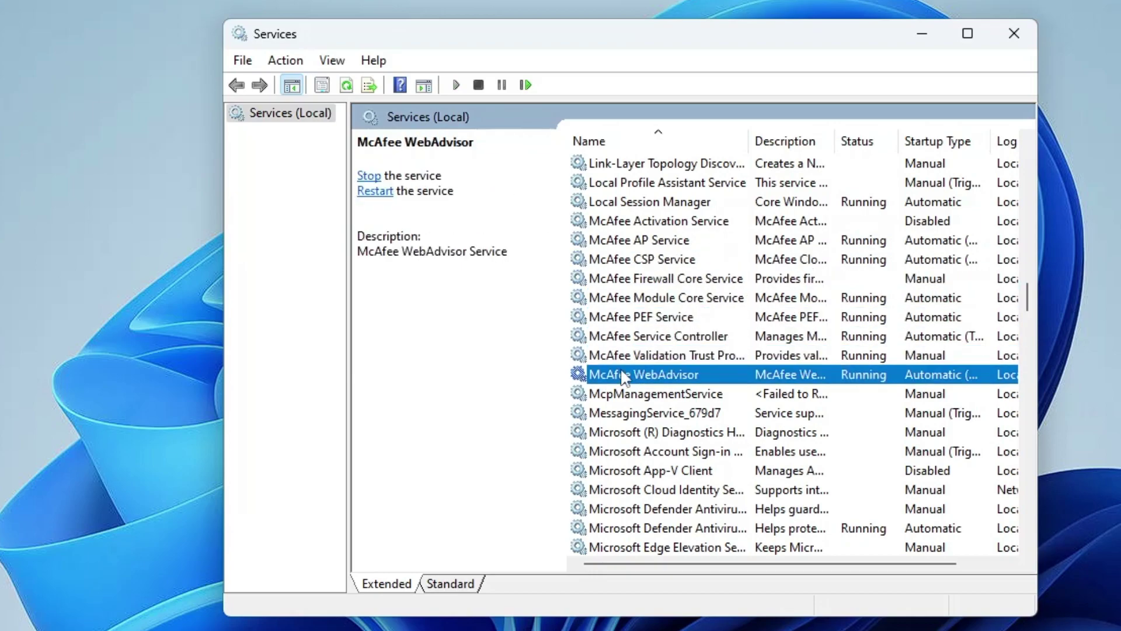
pyautogui.click(625, 282)
pyautogui.click(613, 337)
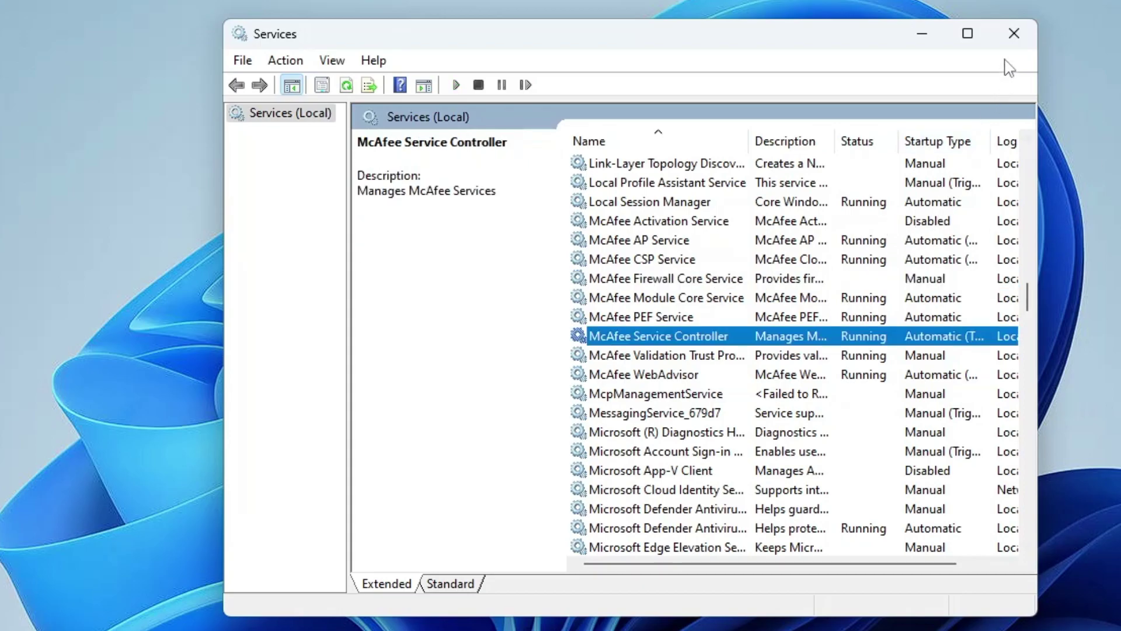
pyautogui.click(1014, 33)
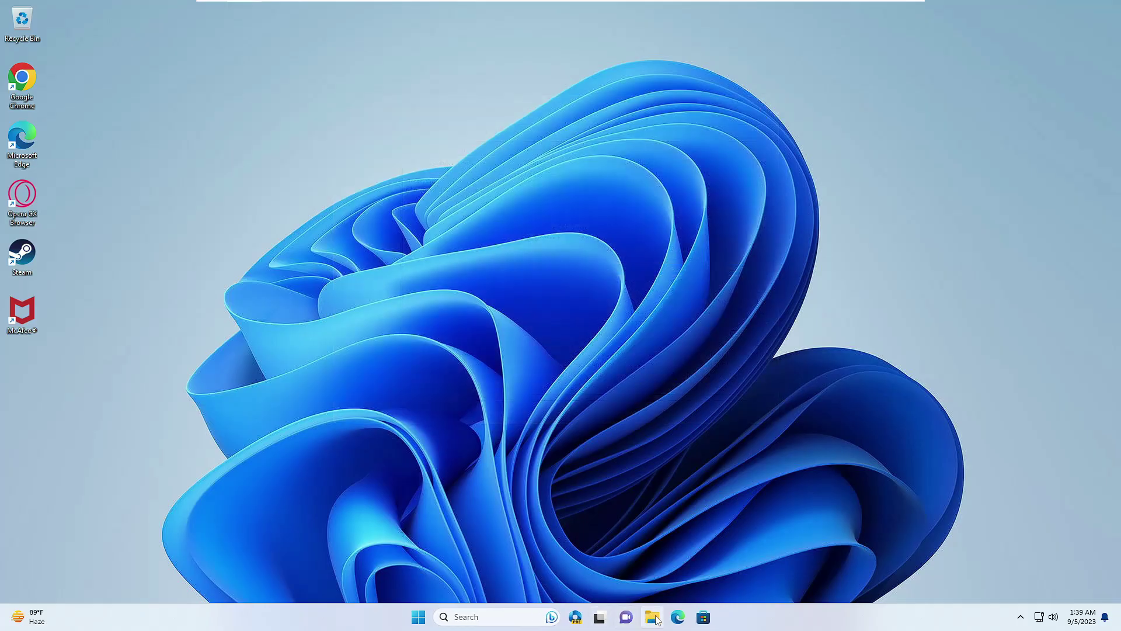
# Step: Open File Explorer's Folder Options on the View tab
pyautogui.click(653, 617)
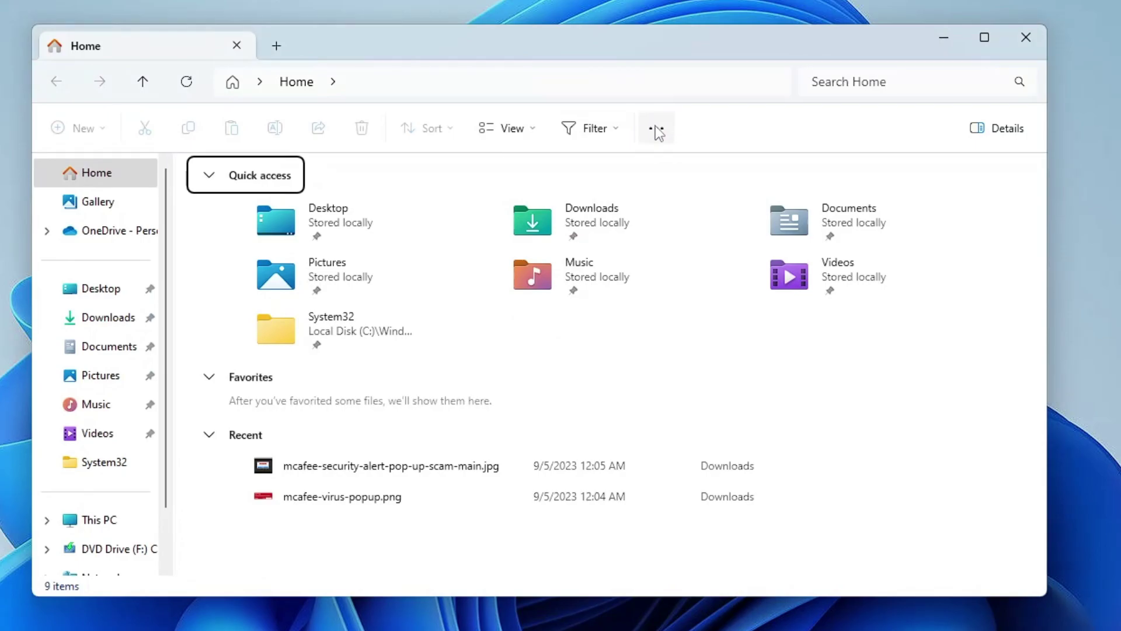
pyautogui.click(655, 125)
pyautogui.click(613, 292)
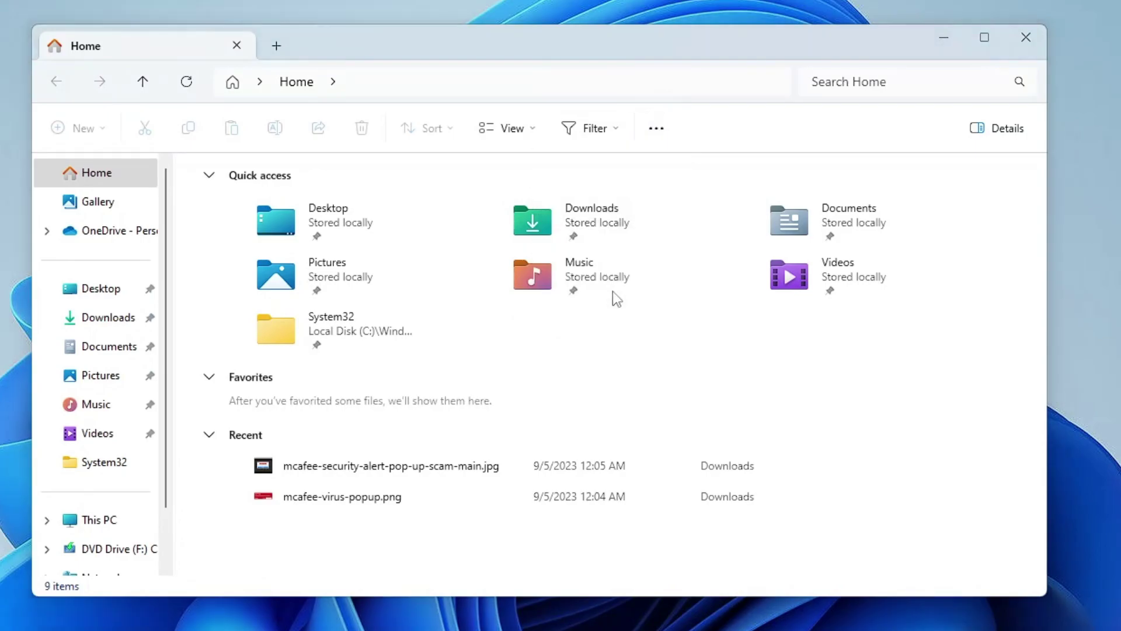
pyautogui.moveTo(285, 178); pyautogui.dragTo(547, 93)
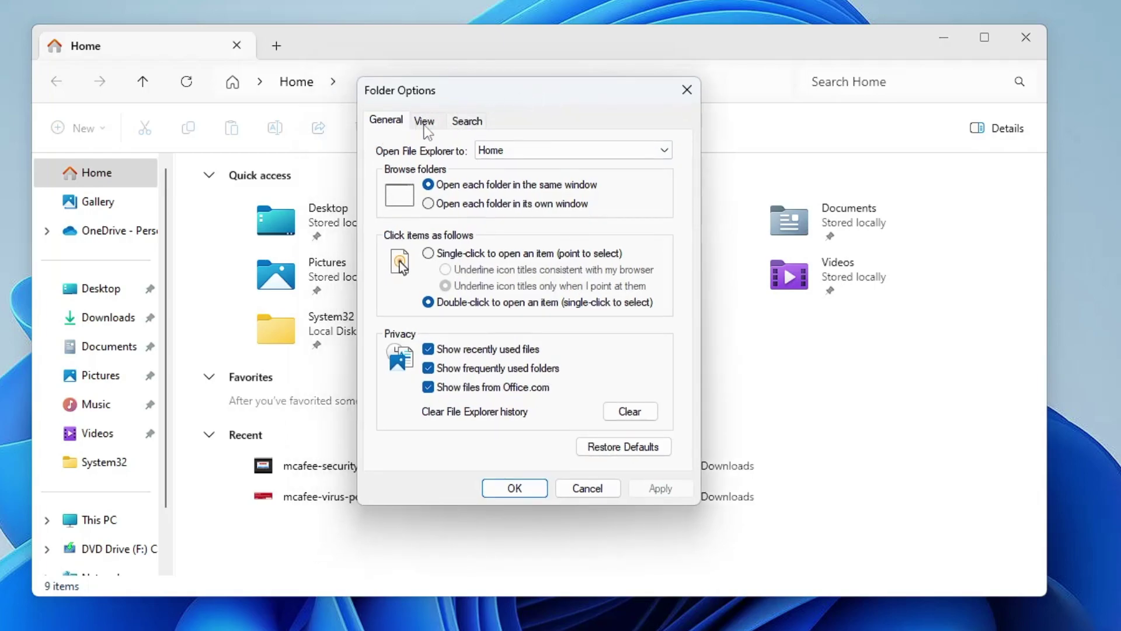
pyautogui.click(424, 121)
# Step: Uncheck Show sync provider notifications, apply it, and close File Explorer
pyautogui.scroll(-4, 465, 365)
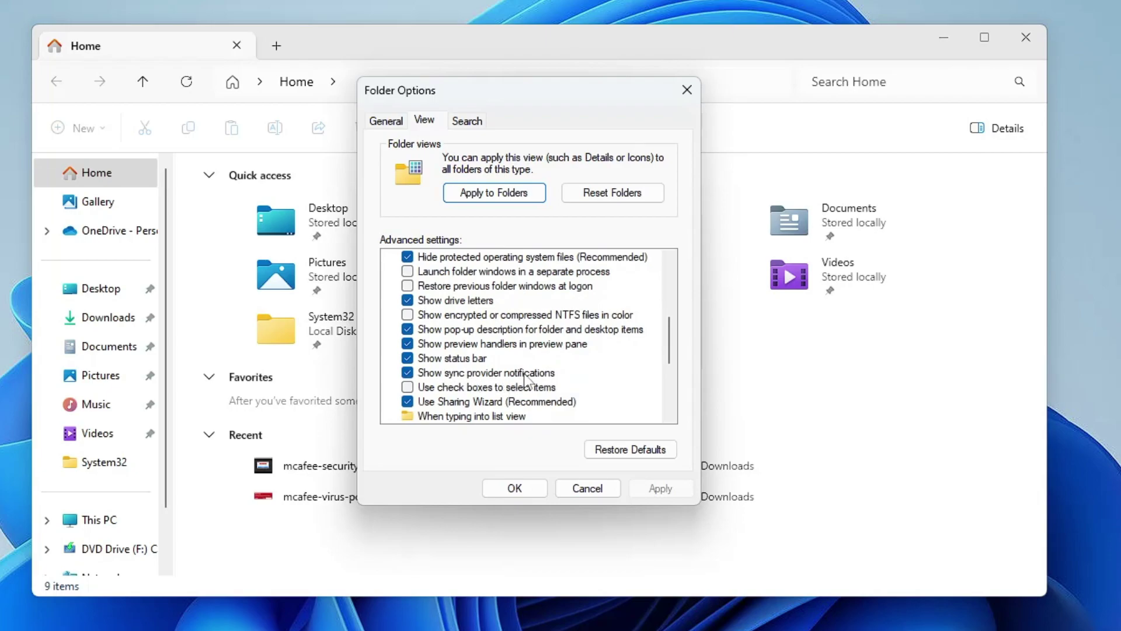
pyautogui.click(408, 374)
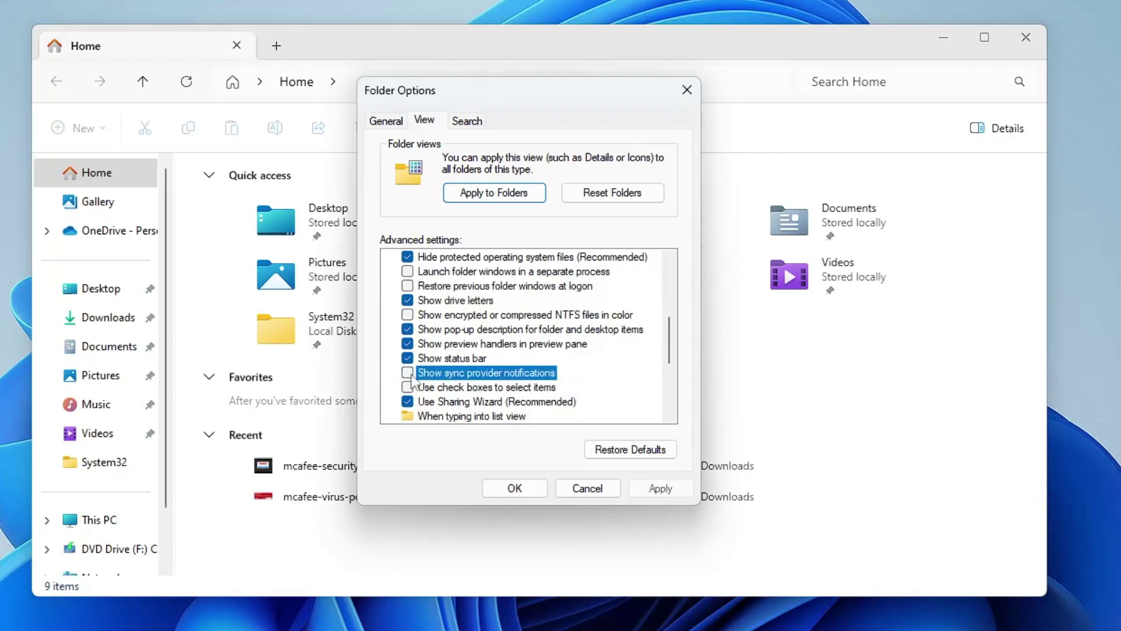
pyautogui.click(660, 488)
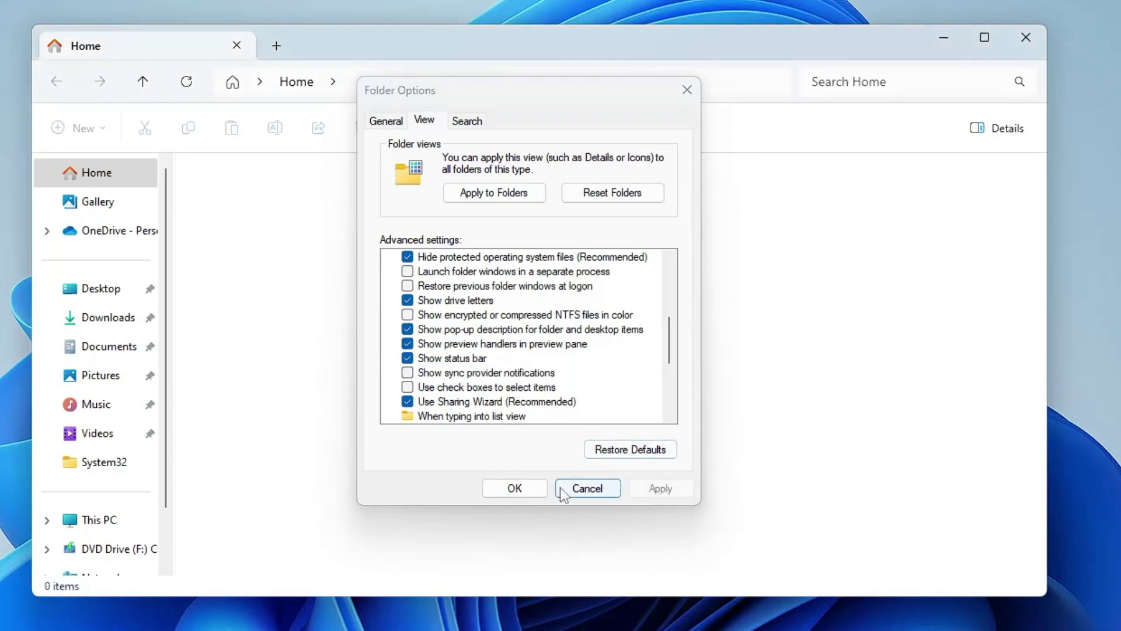
pyautogui.click(528, 490)
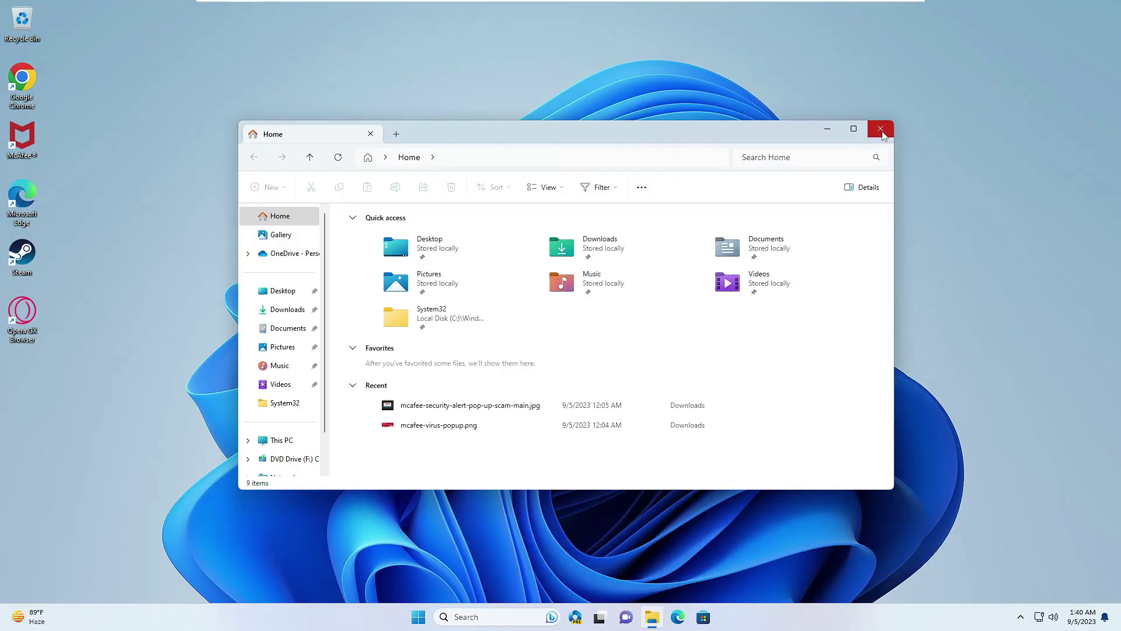
pyautogui.click(880, 130)
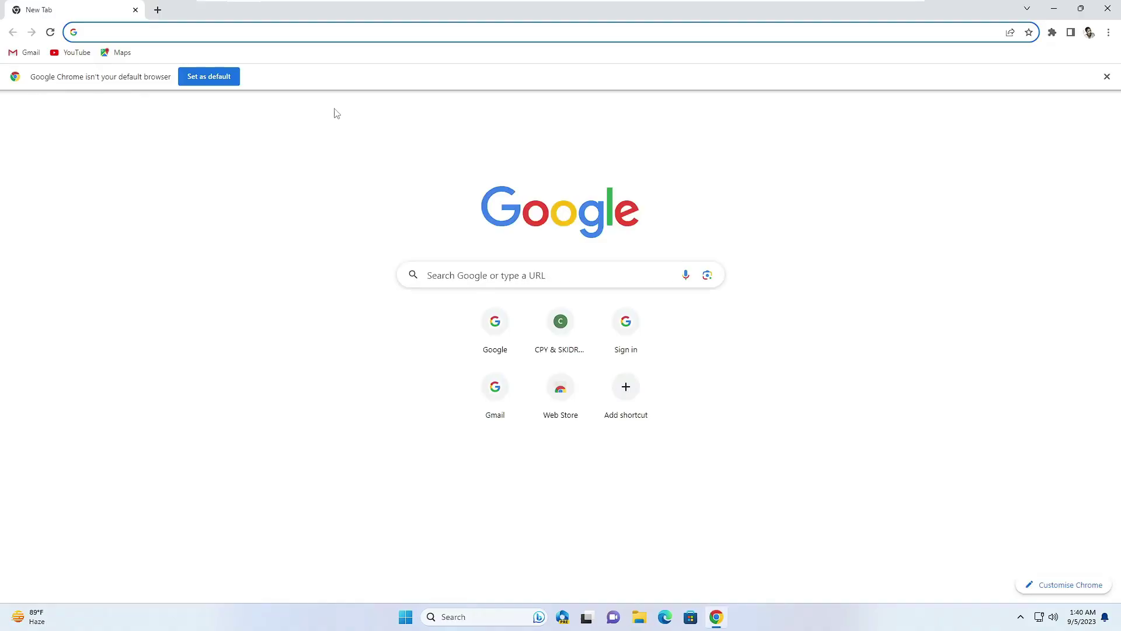
# Step: Turn off and remove the McAfee WebAdvisor extension on Chrome's Extensions page
pyautogui.click(1110, 34)
pyautogui.moveTo(976, 158)
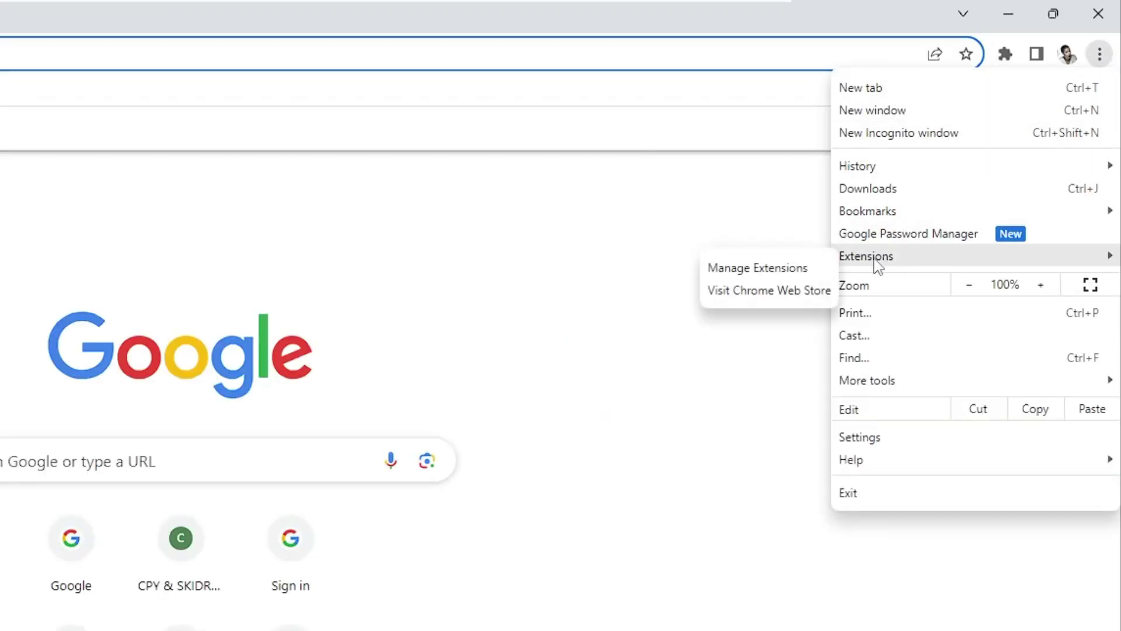
pyautogui.click(750, 269)
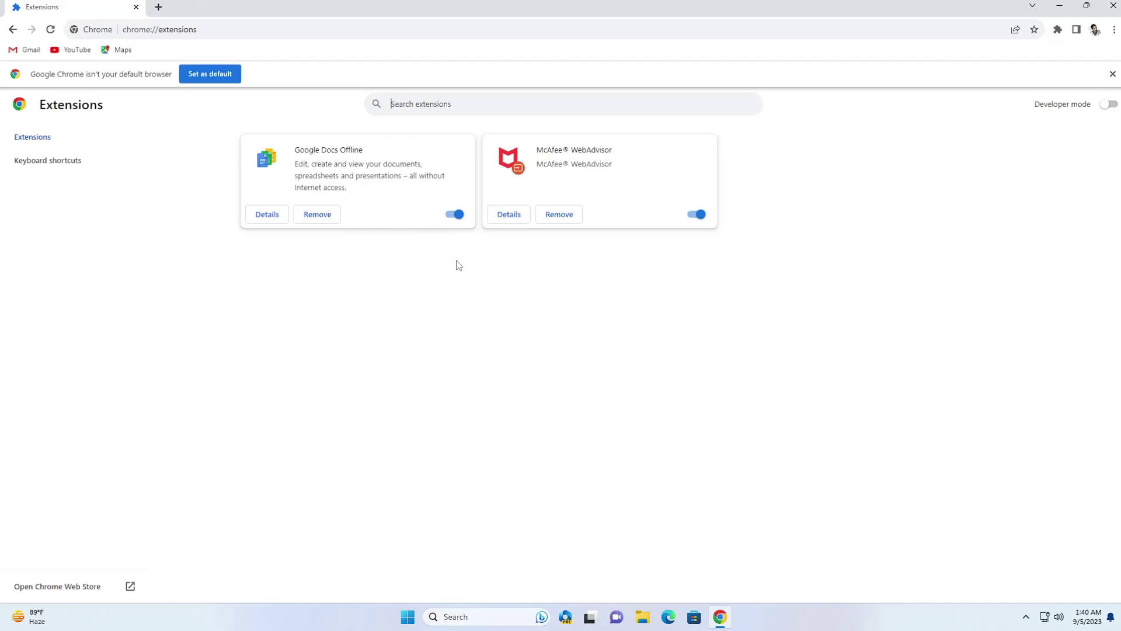
pyautogui.click(694, 215)
pyautogui.click(566, 216)
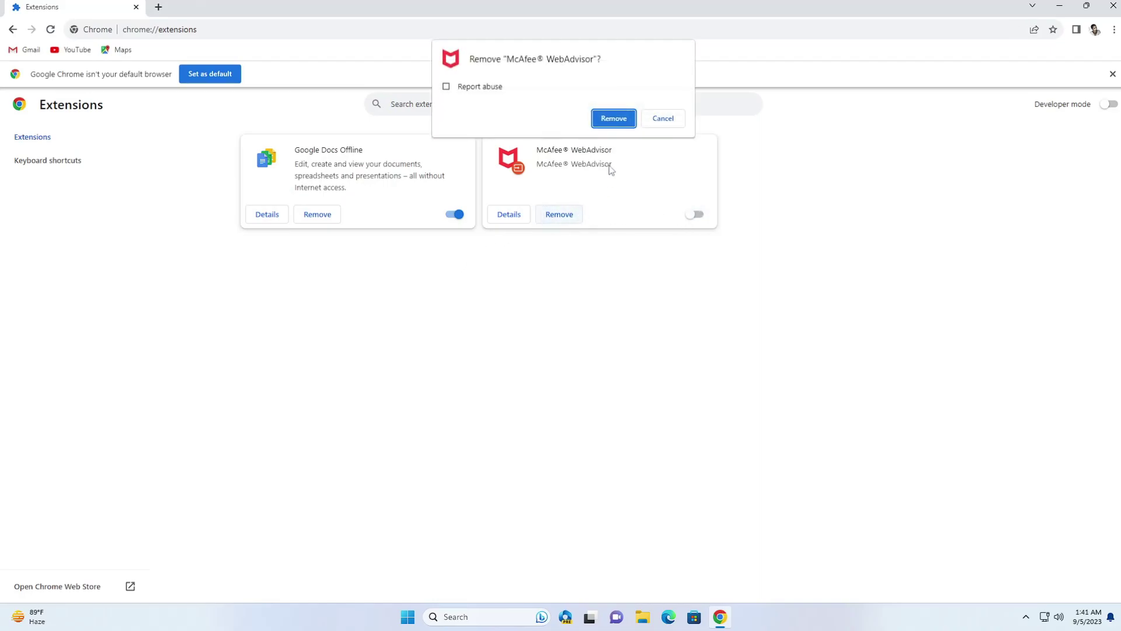
pyautogui.click(611, 119)
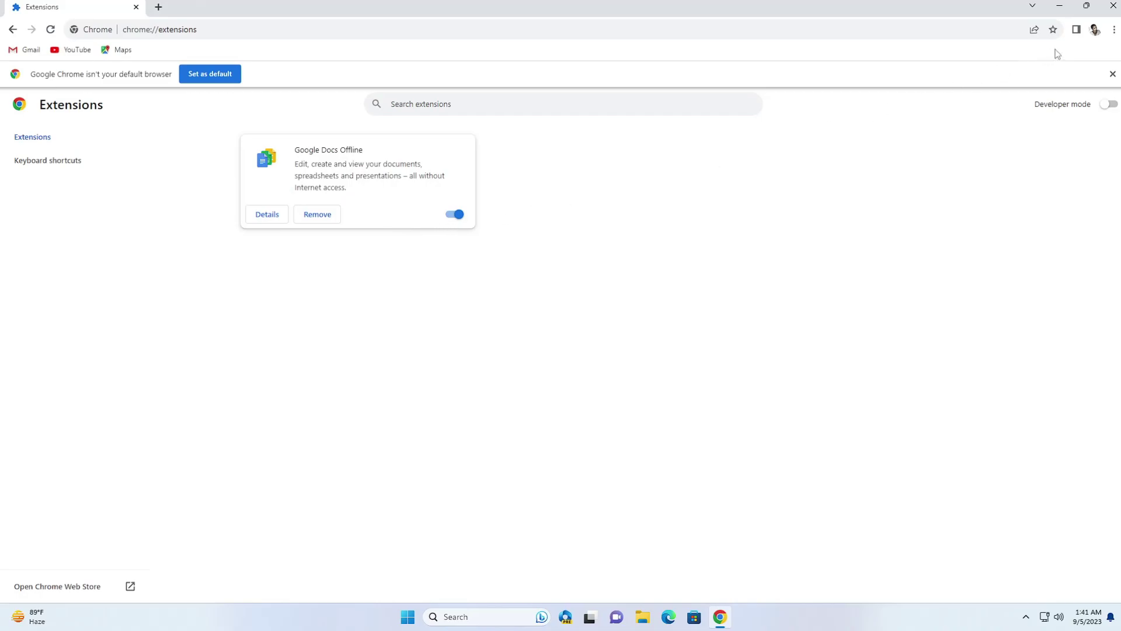
pyautogui.click(1114, 29)
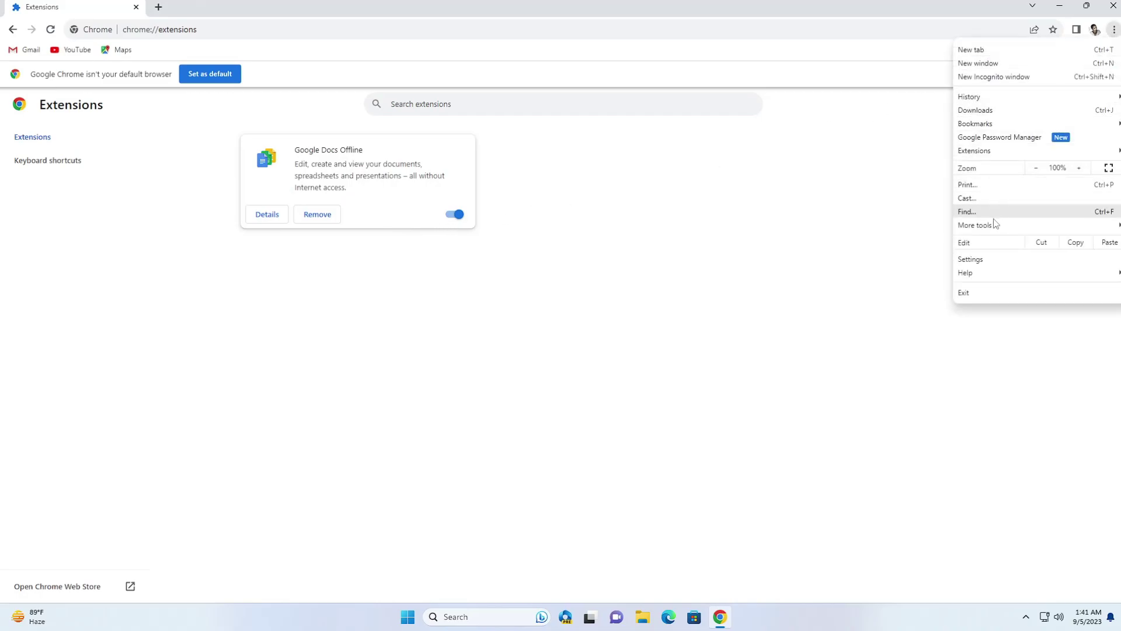
# Step: Remove av-test.org from the blocked sites in Chrome's Notifications site settings
pyautogui.click(974, 261)
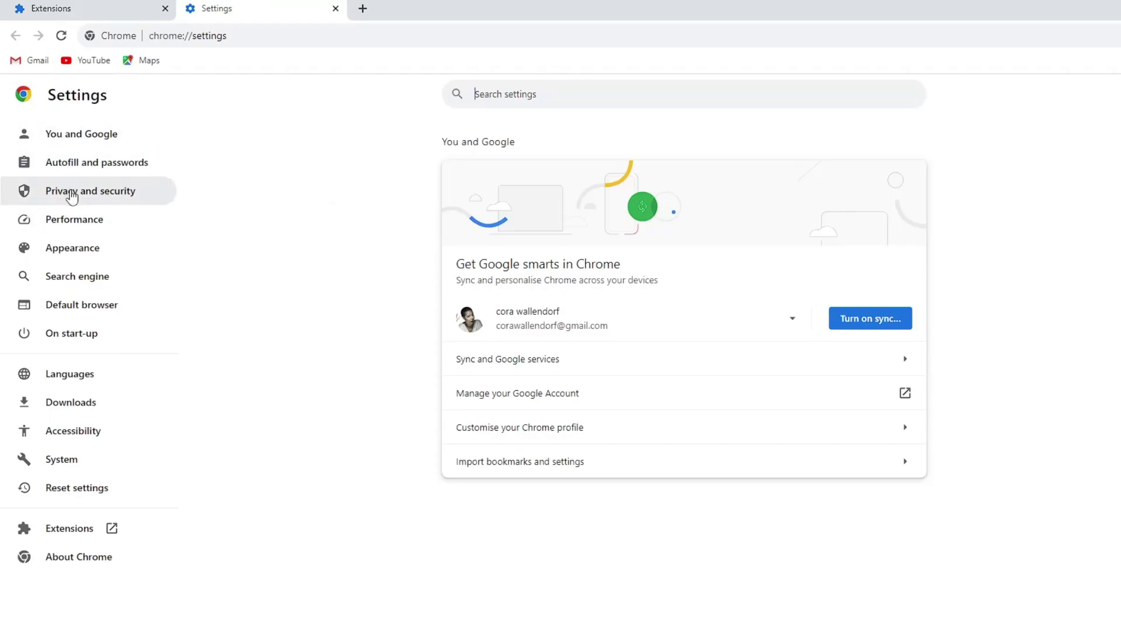
pyautogui.click(71, 194)
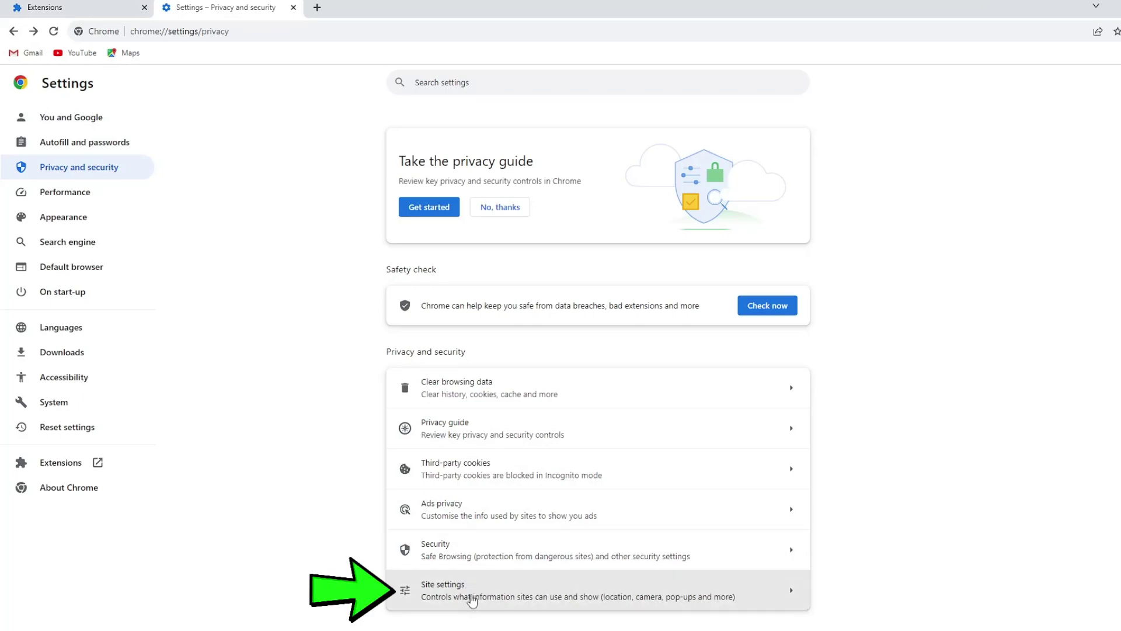
pyautogui.click(472, 599)
pyautogui.scroll(-1, 482, 516)
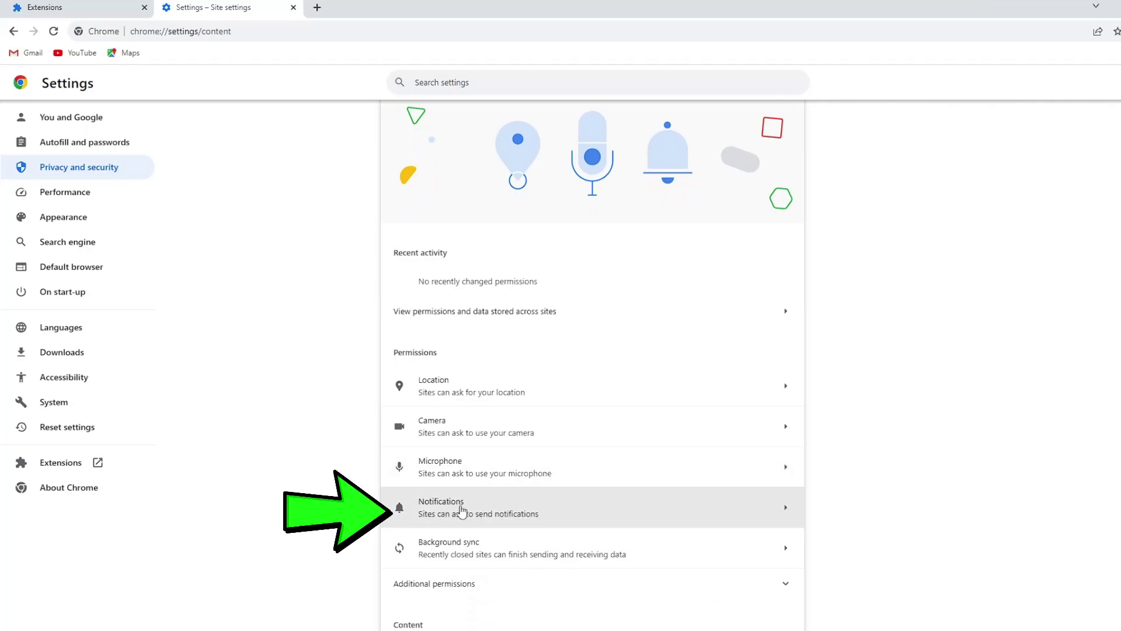
pyautogui.click(461, 509)
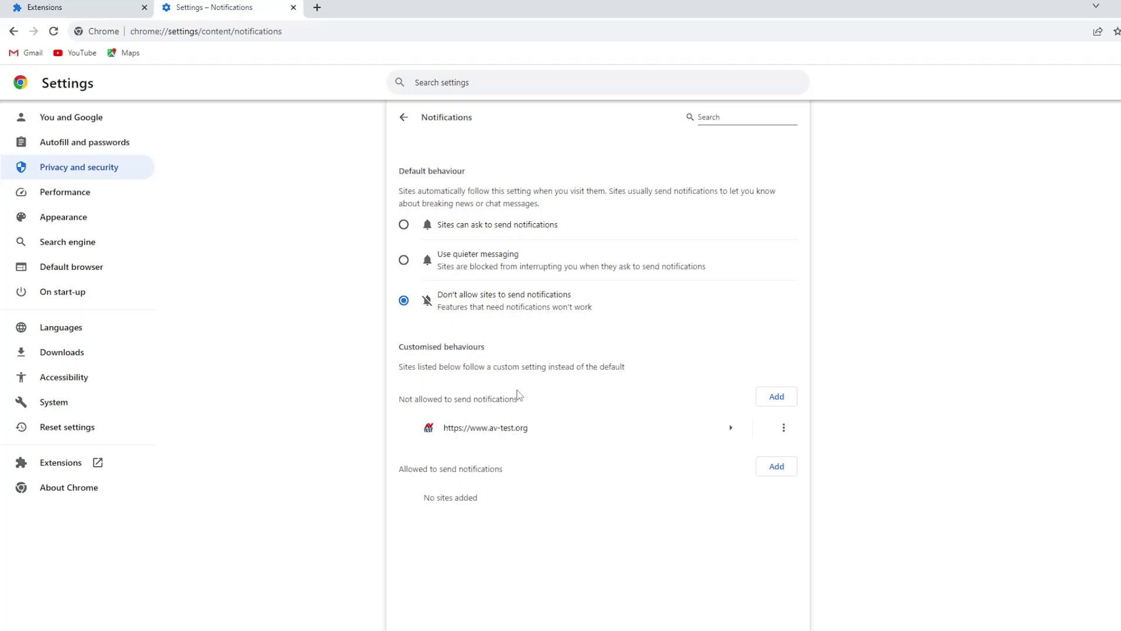
pyautogui.click(785, 428)
pyautogui.click(747, 476)
# Step: Go to Privacy and security > Third-party cookies in Chrome settings
pyautogui.hotkey('alt', 'Left')
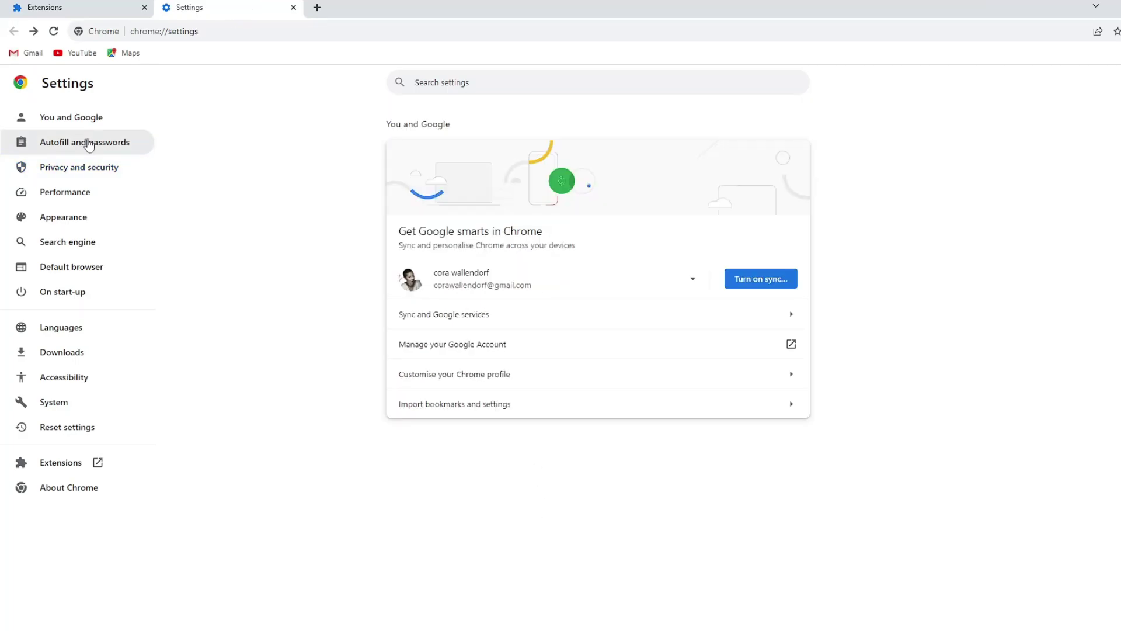
pyautogui.click(109, 173)
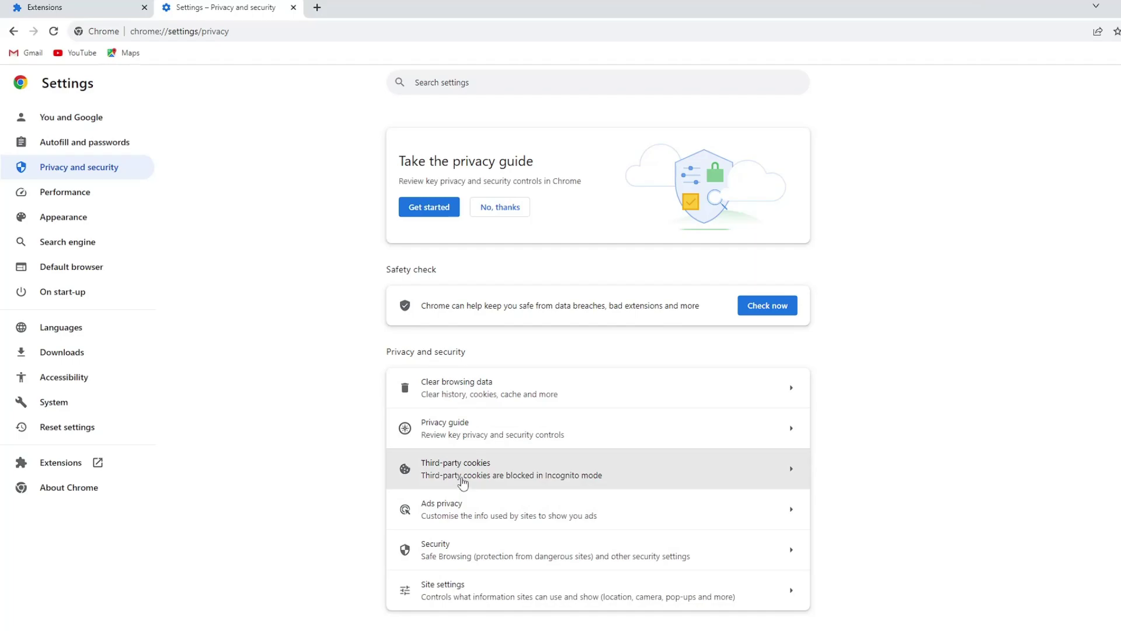
pyautogui.click(461, 482)
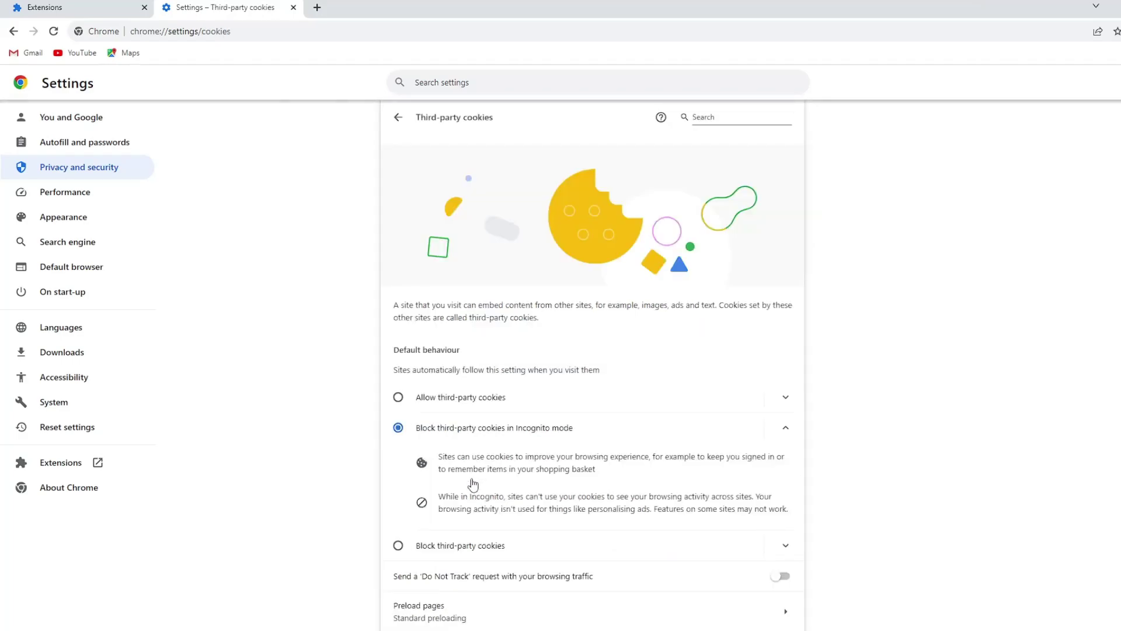
# Step: Clear all site data from Chrome's All sites list so storage used reads 0 B
pyautogui.scroll(-2, 445, 534)
pyautogui.scroll(-1, 461, 528)
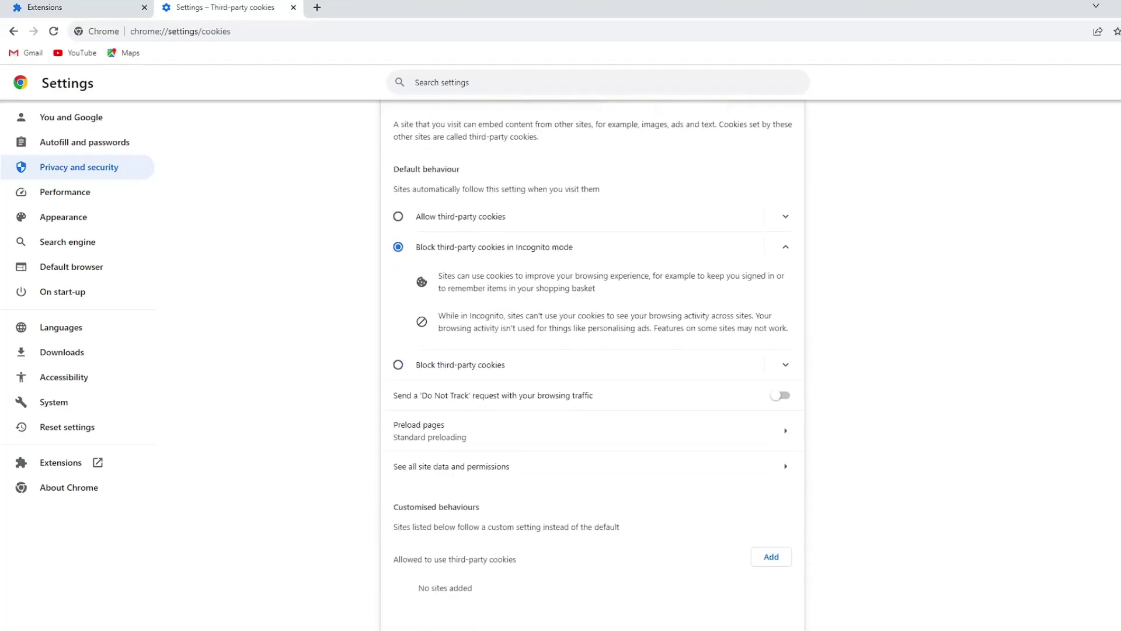
pyautogui.click(479, 479)
pyautogui.scroll(-1, 467, 371)
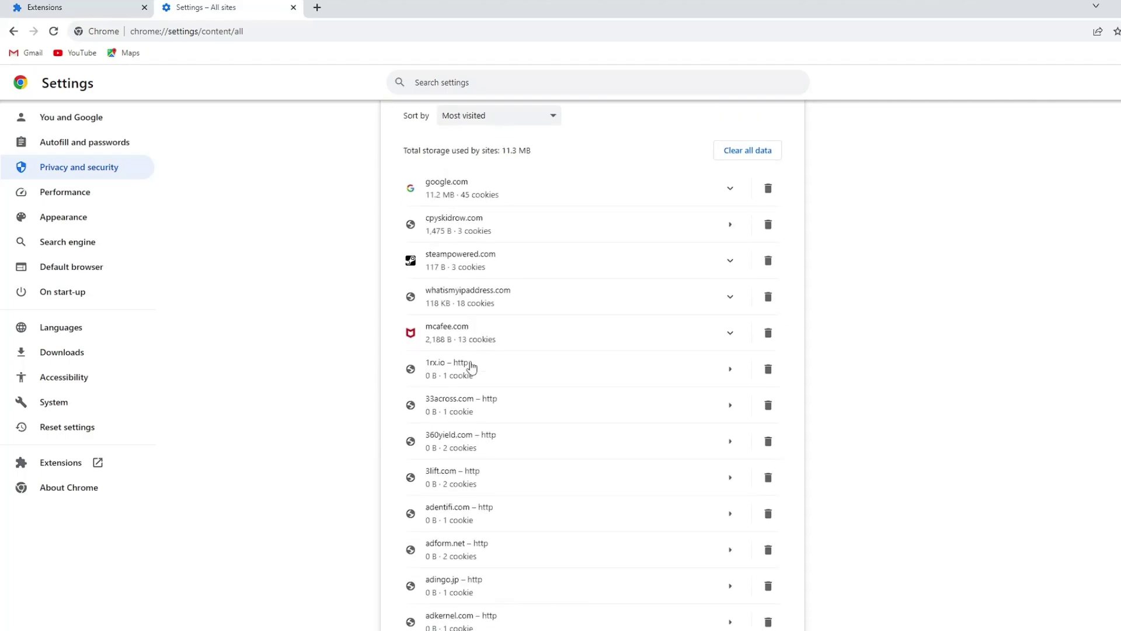
pyautogui.scroll(1, 485, 312)
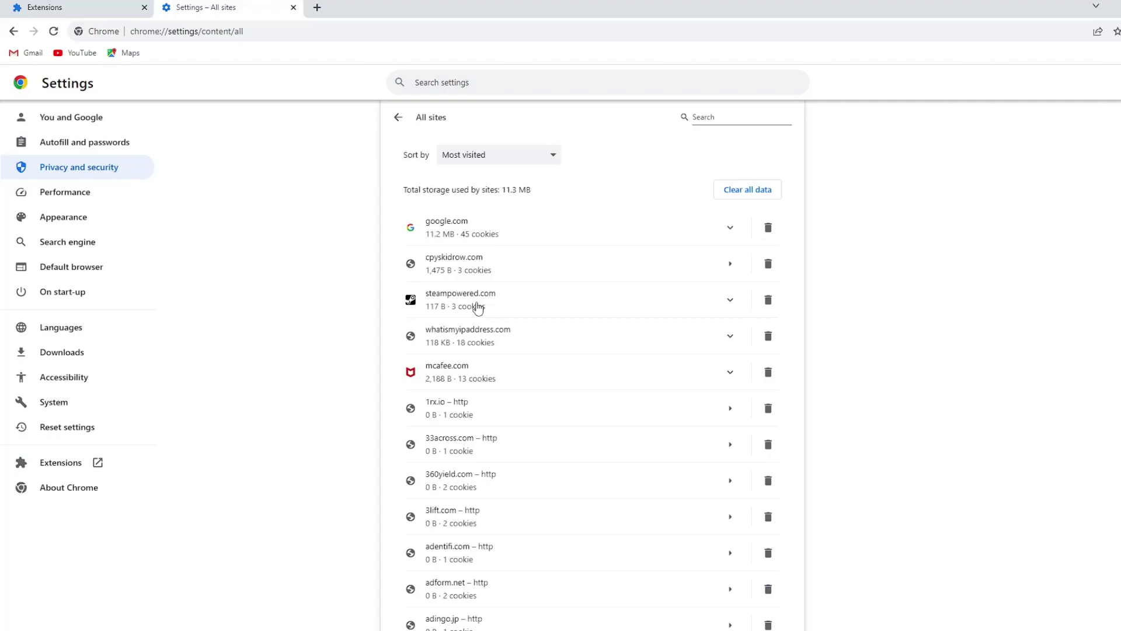
pyautogui.scroll(-3, 476, 310)
pyautogui.scroll(3, 489, 401)
pyautogui.click(757, 193)
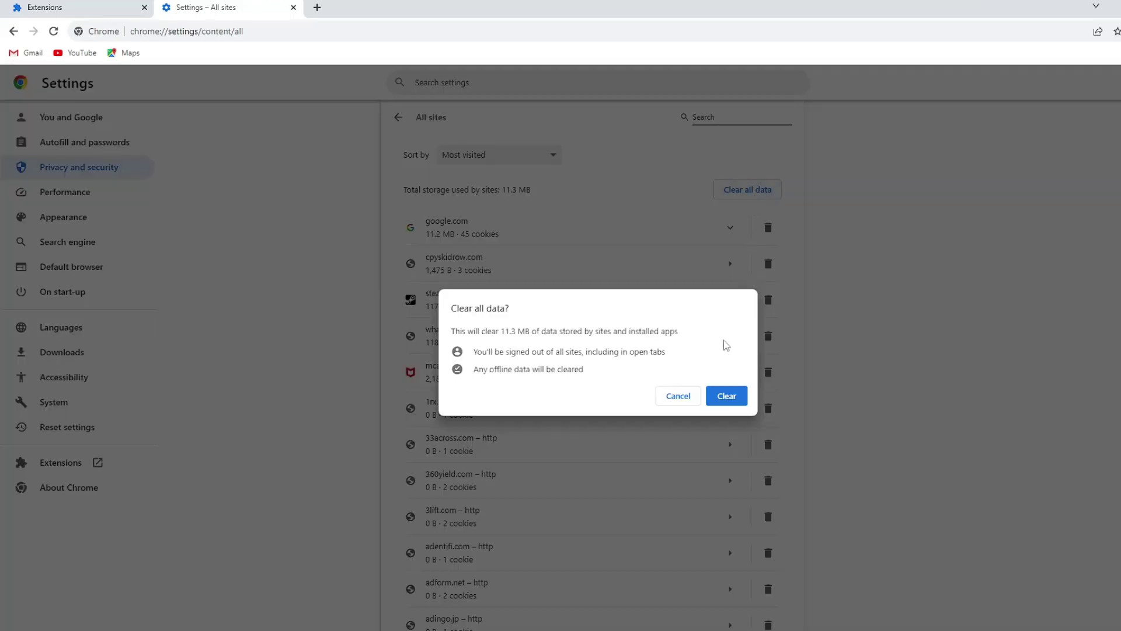
pyautogui.click(720, 403)
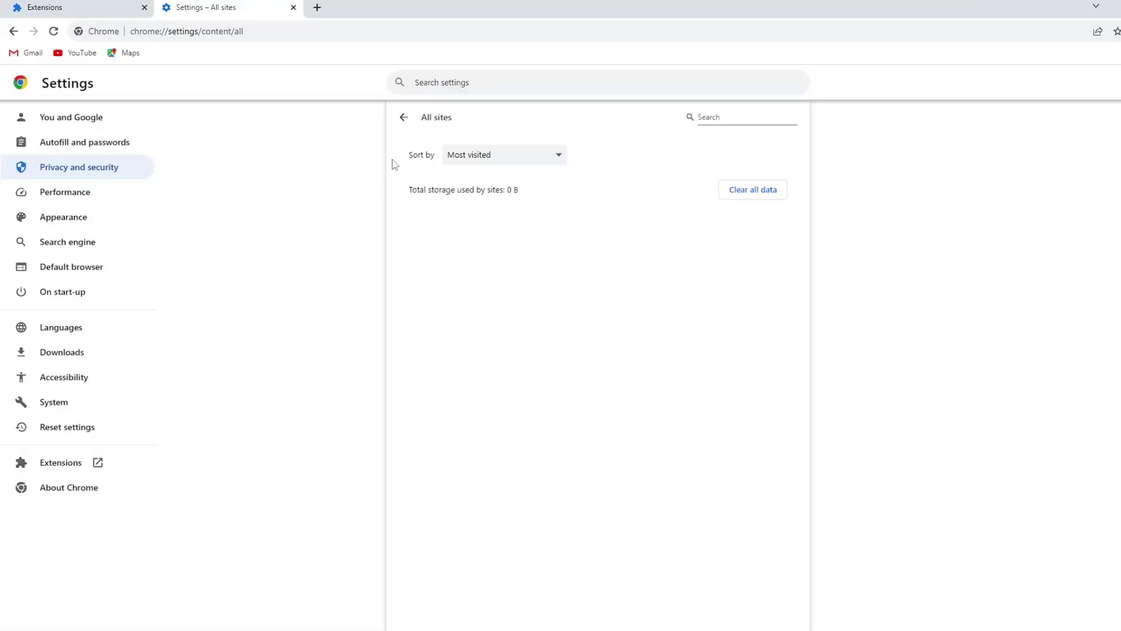
# Step: Clear Chrome browsing data for All time, including site settings and hosted app data
pyautogui.click(91, 176)
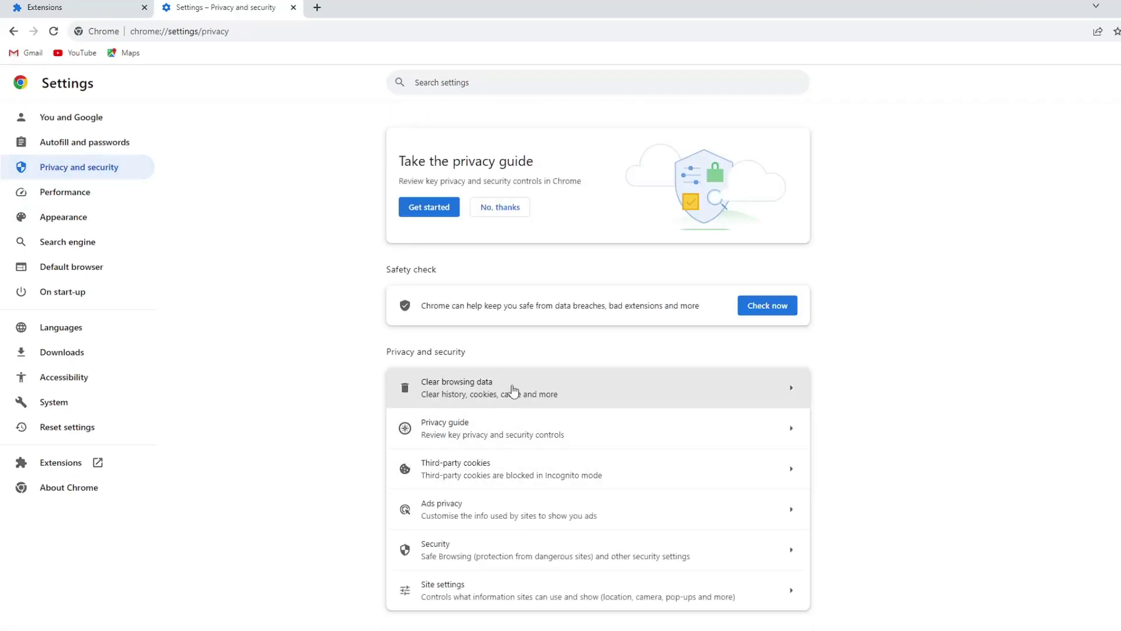
pyautogui.click(514, 390)
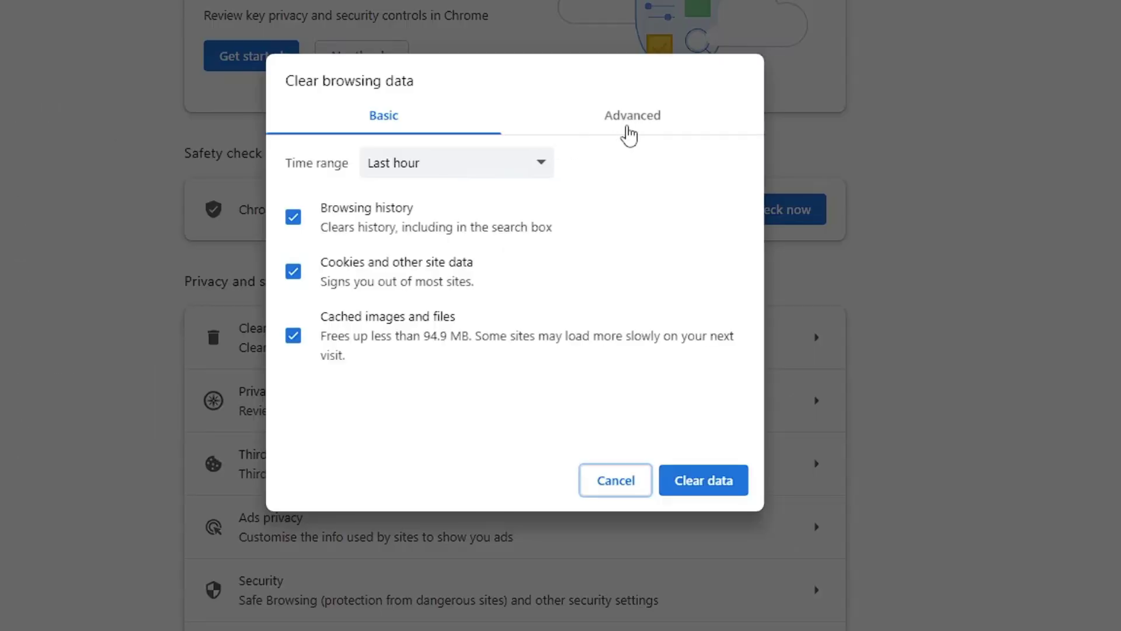
pyautogui.click(676, 251)
pyautogui.click(547, 168)
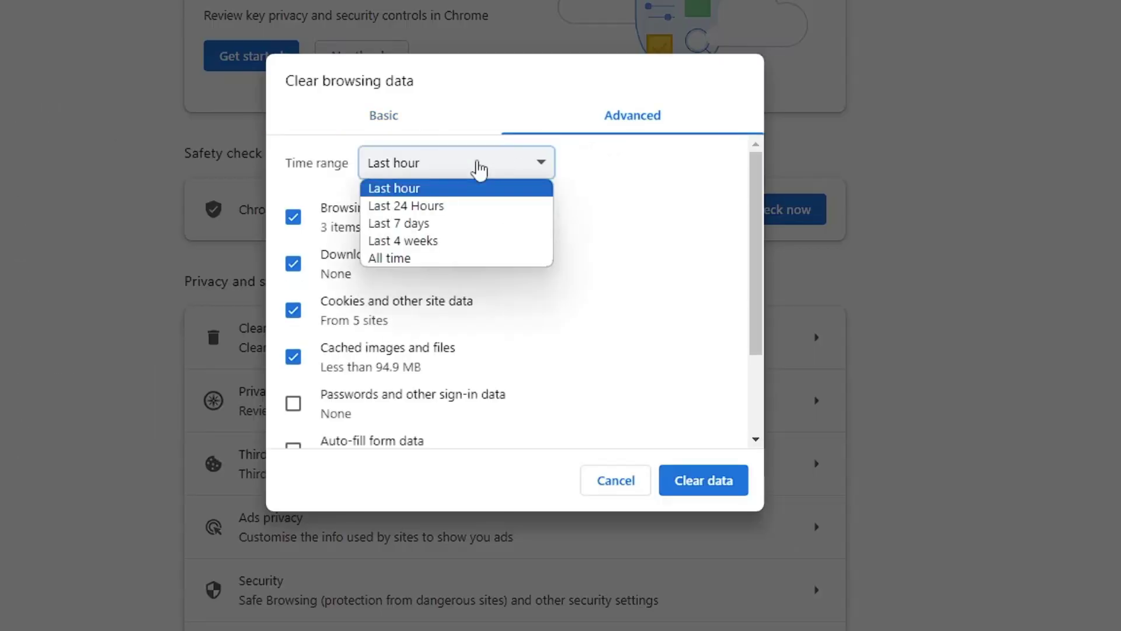
pyautogui.click(417, 259)
pyautogui.scroll(-3, 417, 267)
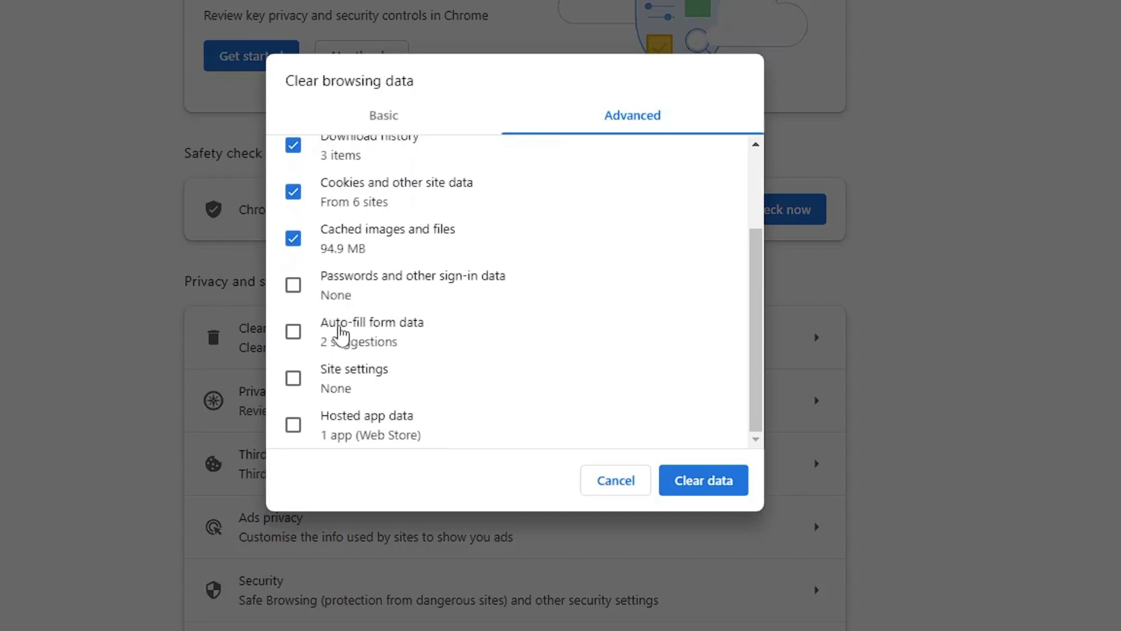
pyautogui.click(293, 378)
pyautogui.click(293, 426)
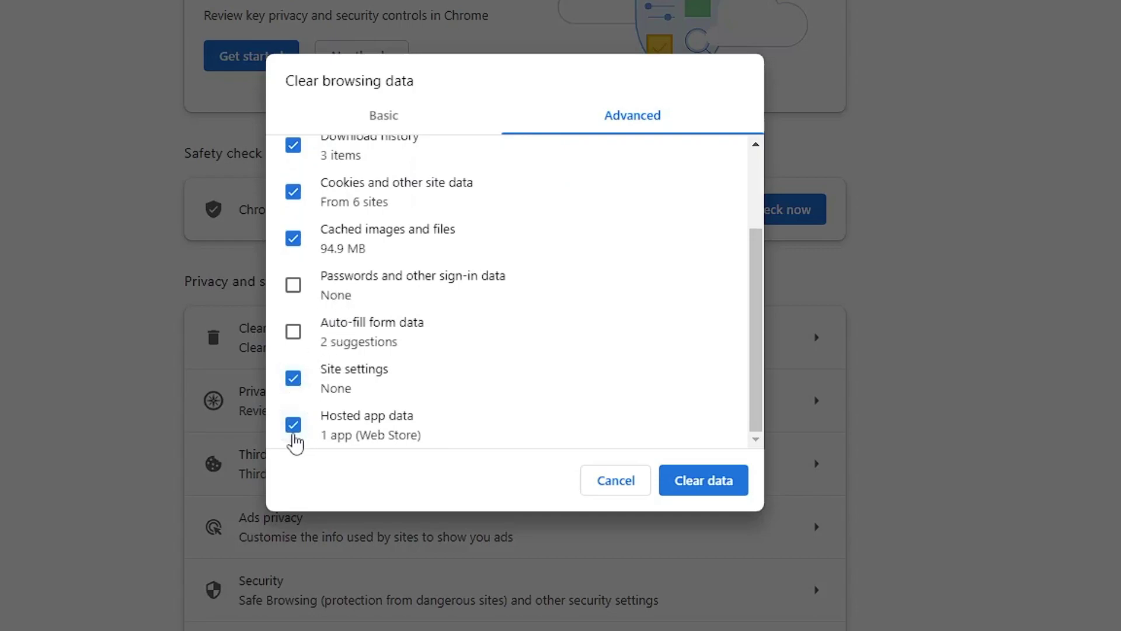
pyautogui.click(698, 489)
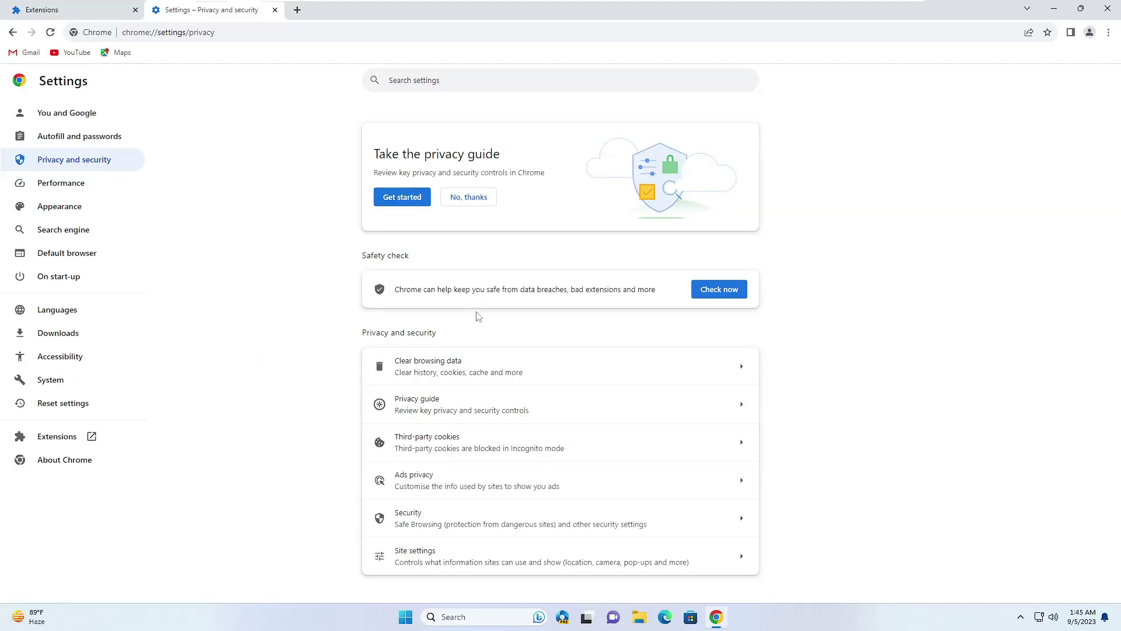
# Step: Reset Chrome's settings to their original defaults and confirm the reset
pyautogui.click(63, 404)
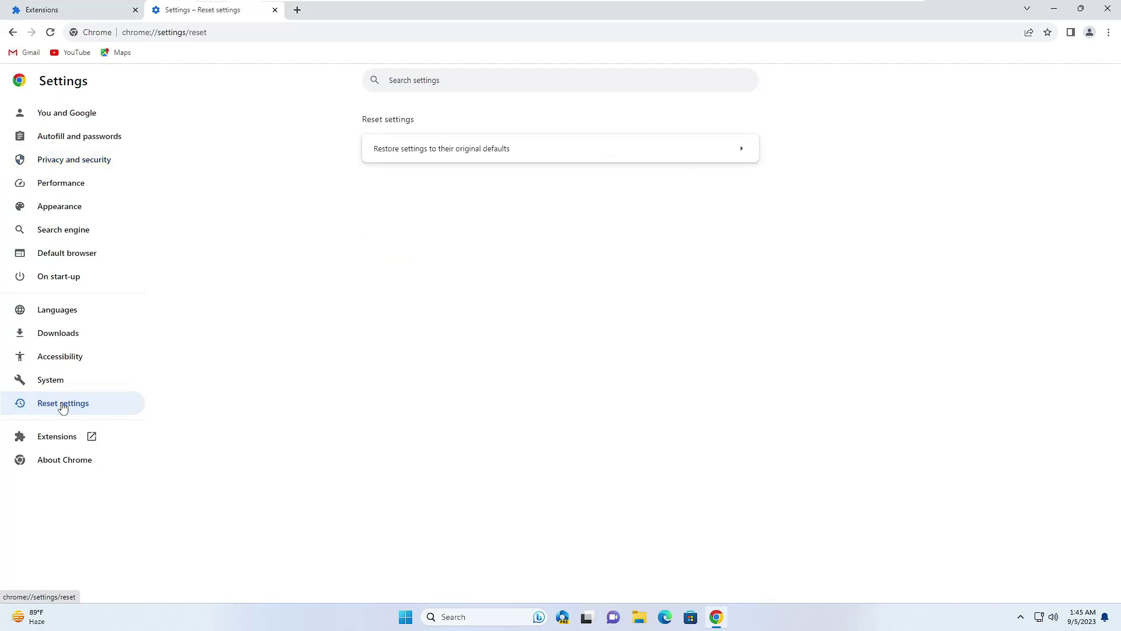
pyautogui.click(416, 152)
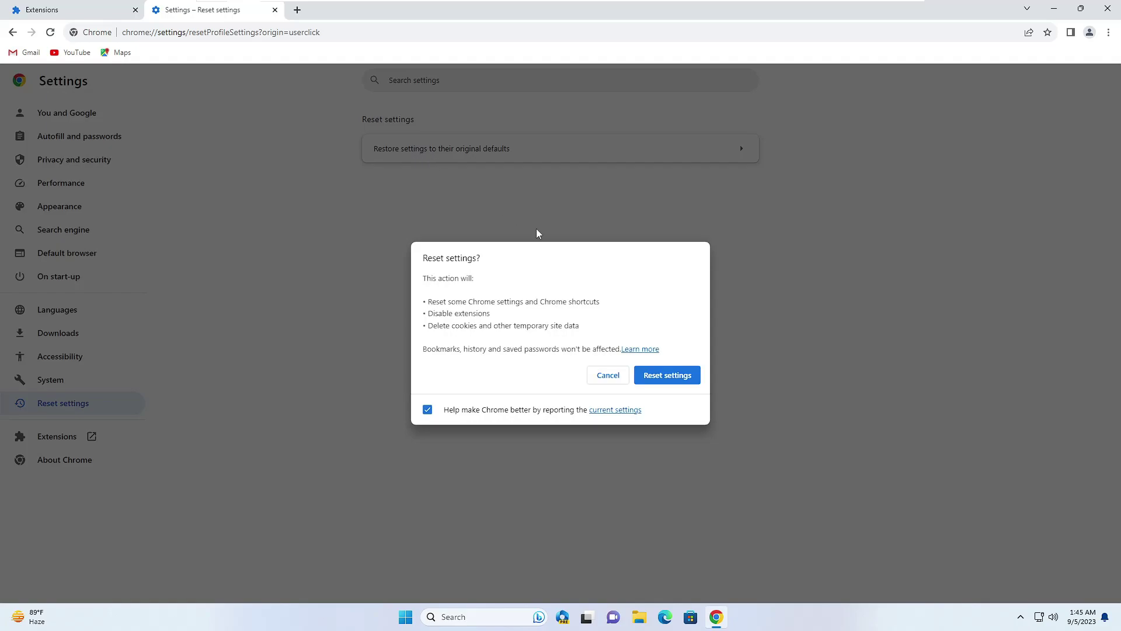
pyautogui.click(657, 376)
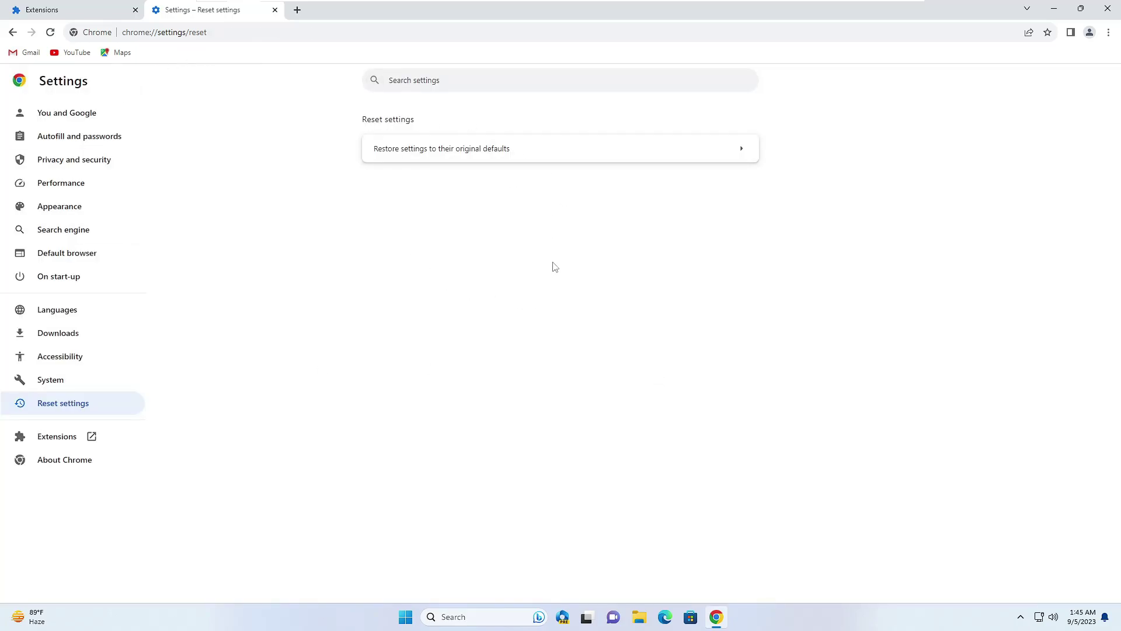
# Step: Close Chrome, launch Microsoft Edge and go to its Manage extensions page
pyautogui.click(1108, 8)
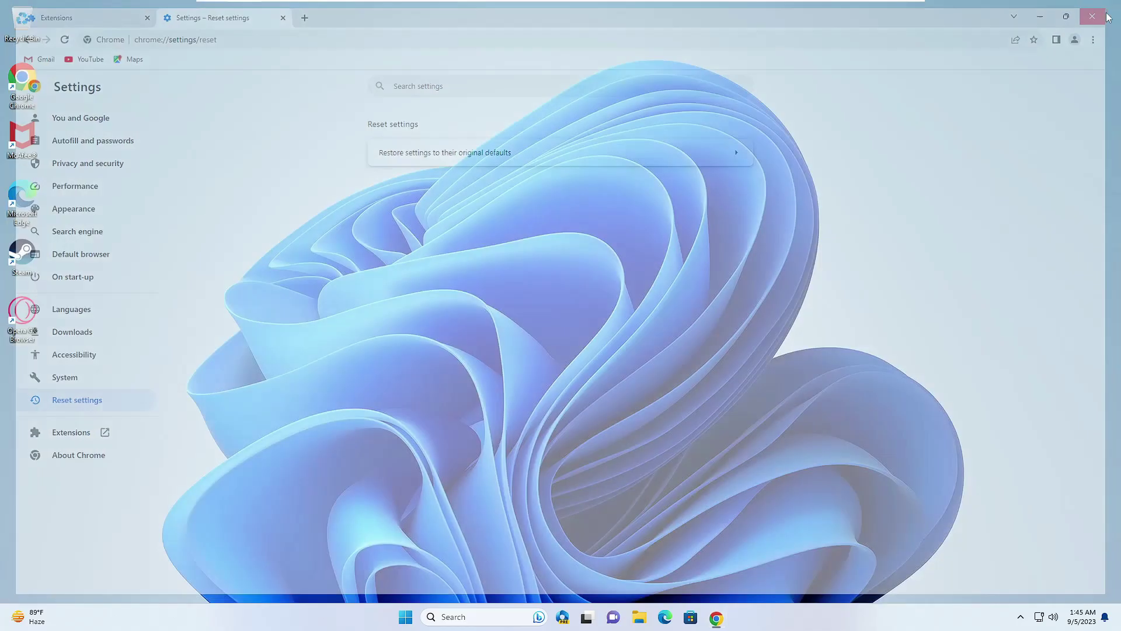
pyautogui.click(679, 616)
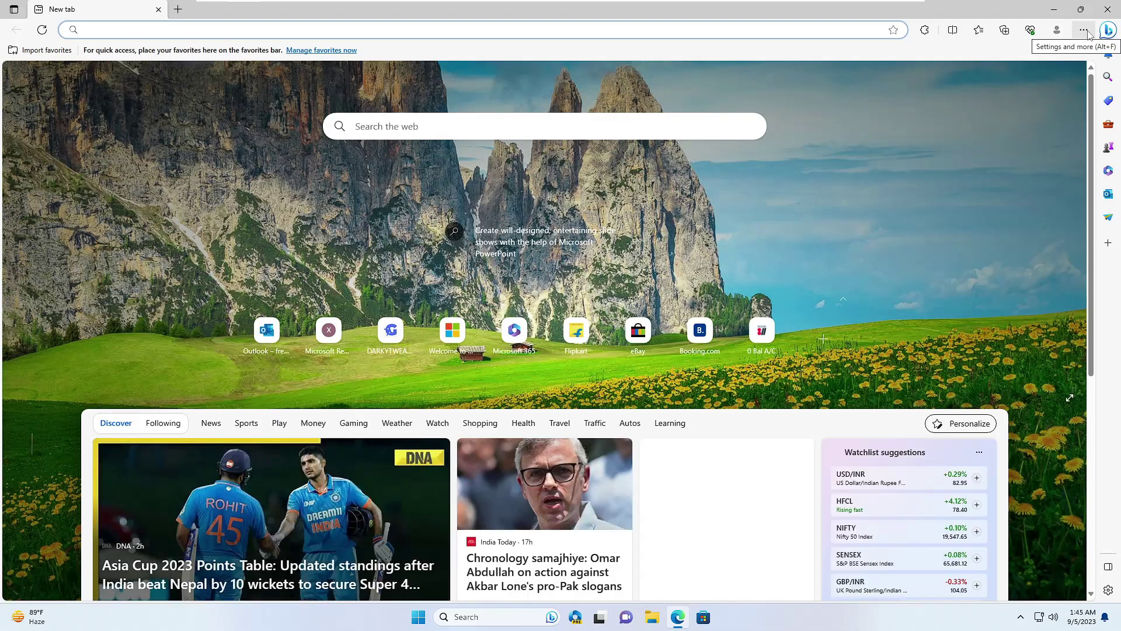
pyautogui.click(1084, 32)
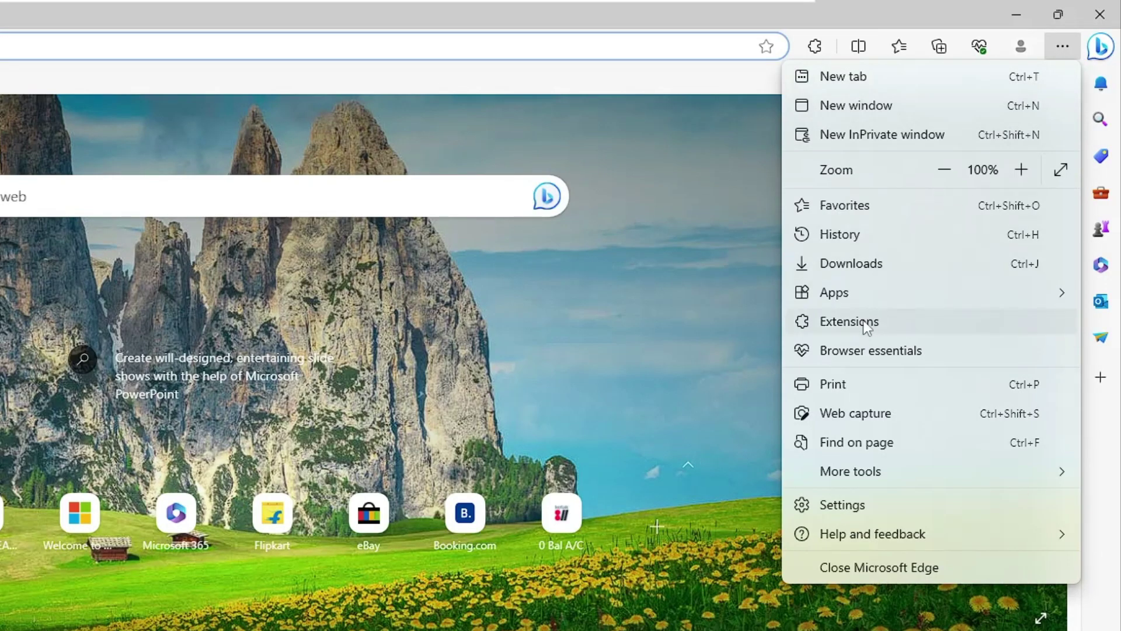
pyautogui.click(866, 323)
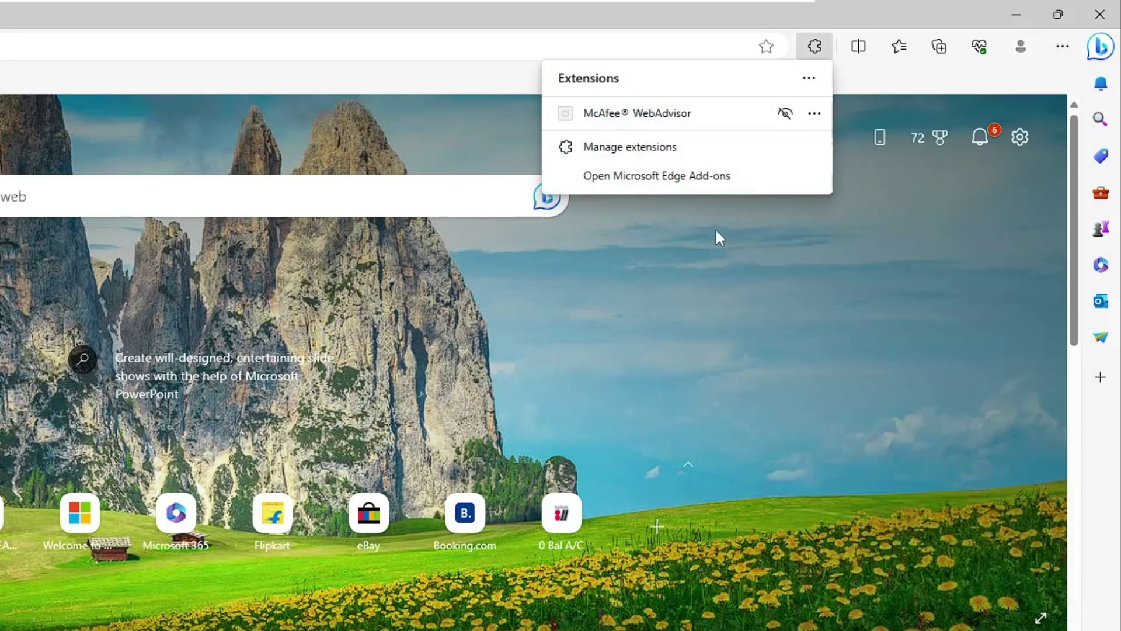
pyautogui.click(639, 146)
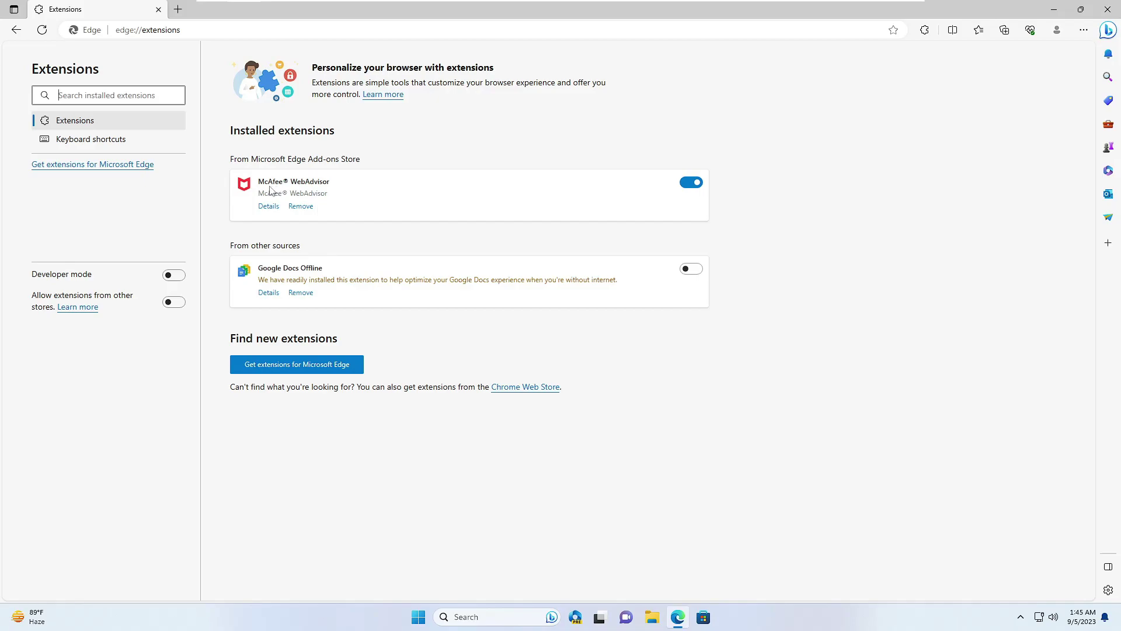
# Step: Turn off the McAfee WebAdvisor extension and remove it from Edge
pyautogui.click(695, 184)
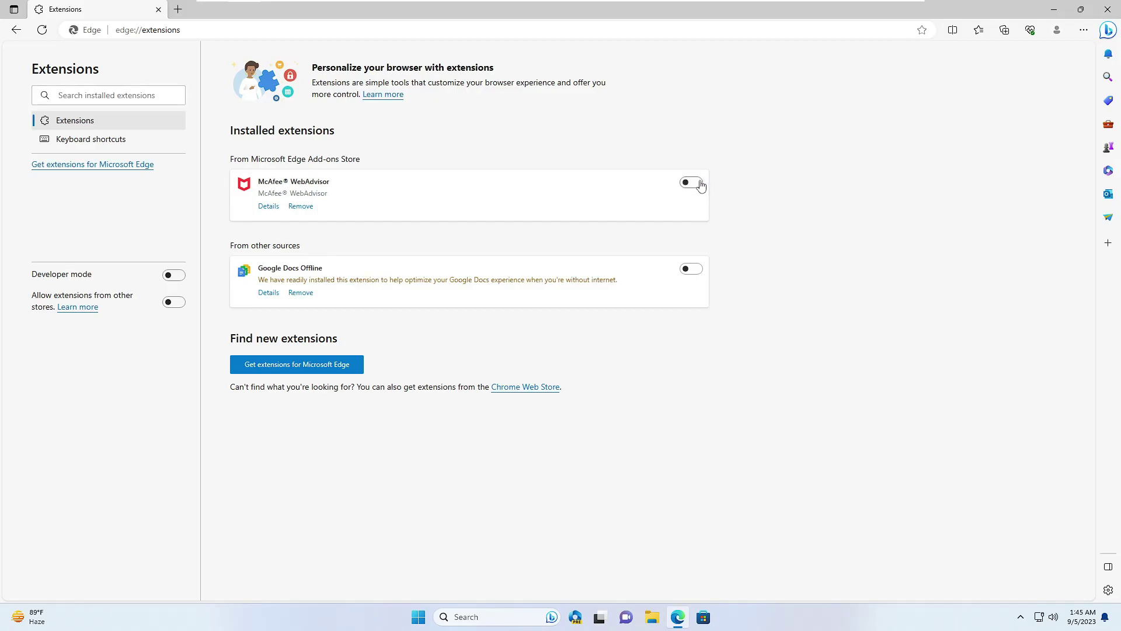
pyautogui.click(301, 206)
pyautogui.click(646, 109)
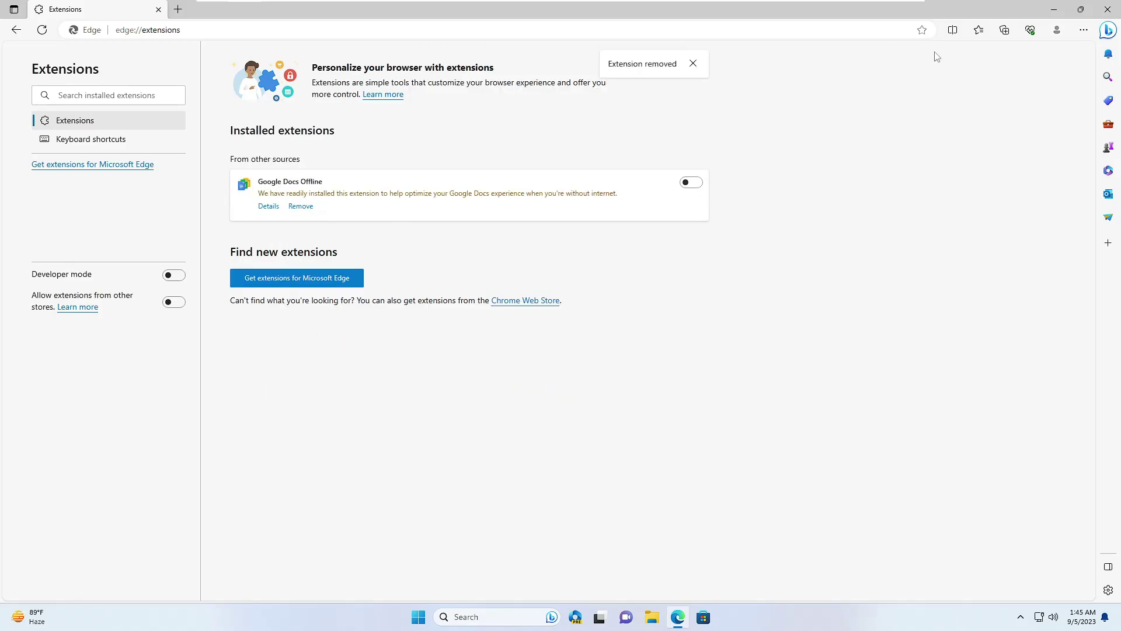
pyautogui.click(1085, 30)
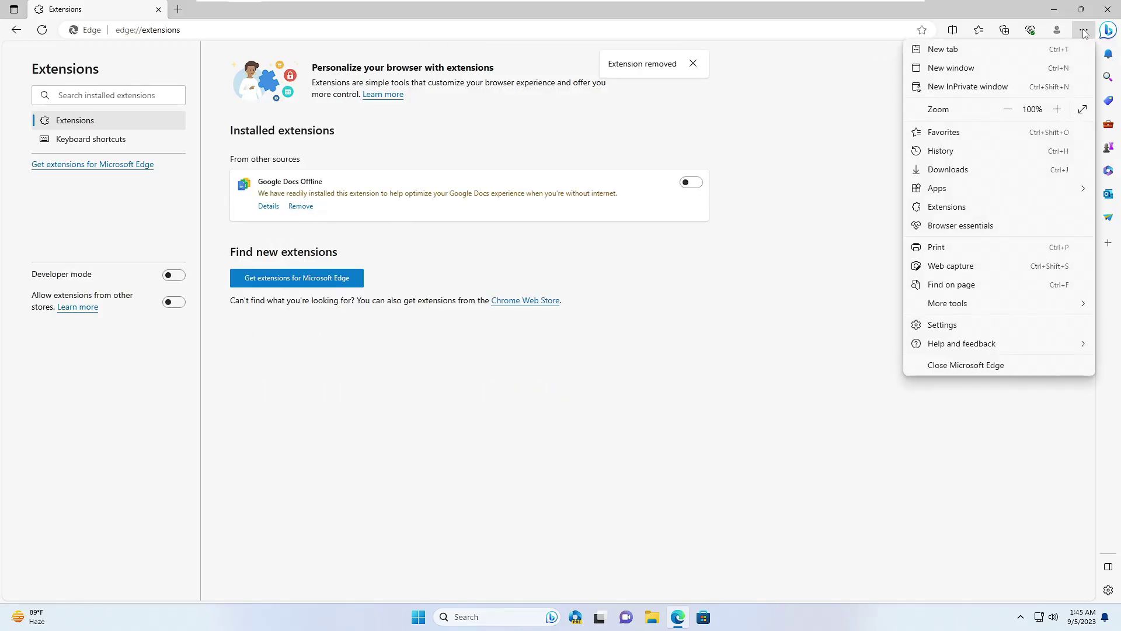
# Step: Switch off 'Get notifications of related things you can explore with Discover' under Edge Services
pyautogui.click(957, 325)
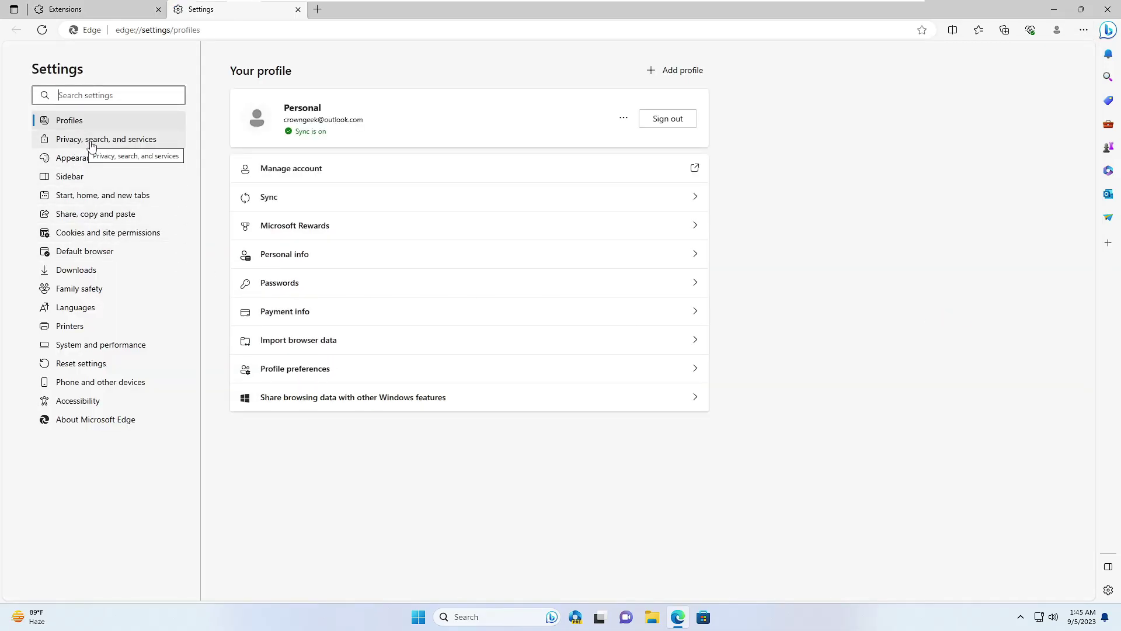
pyautogui.click(100, 143)
pyautogui.scroll(-15, 340, 295)
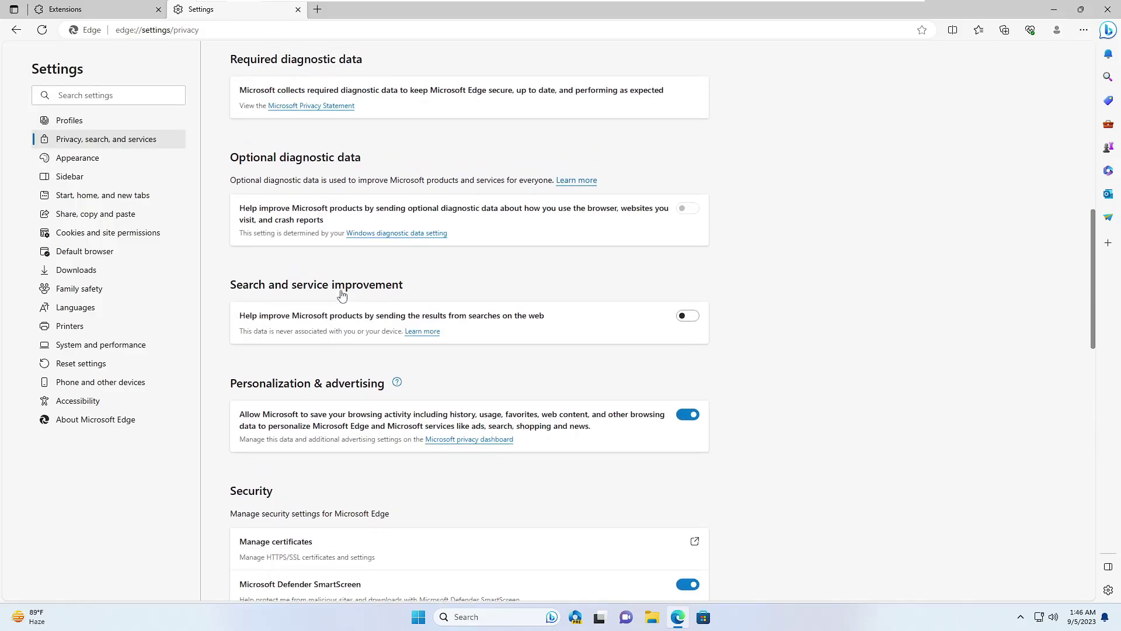
pyautogui.scroll(-10, 342, 301)
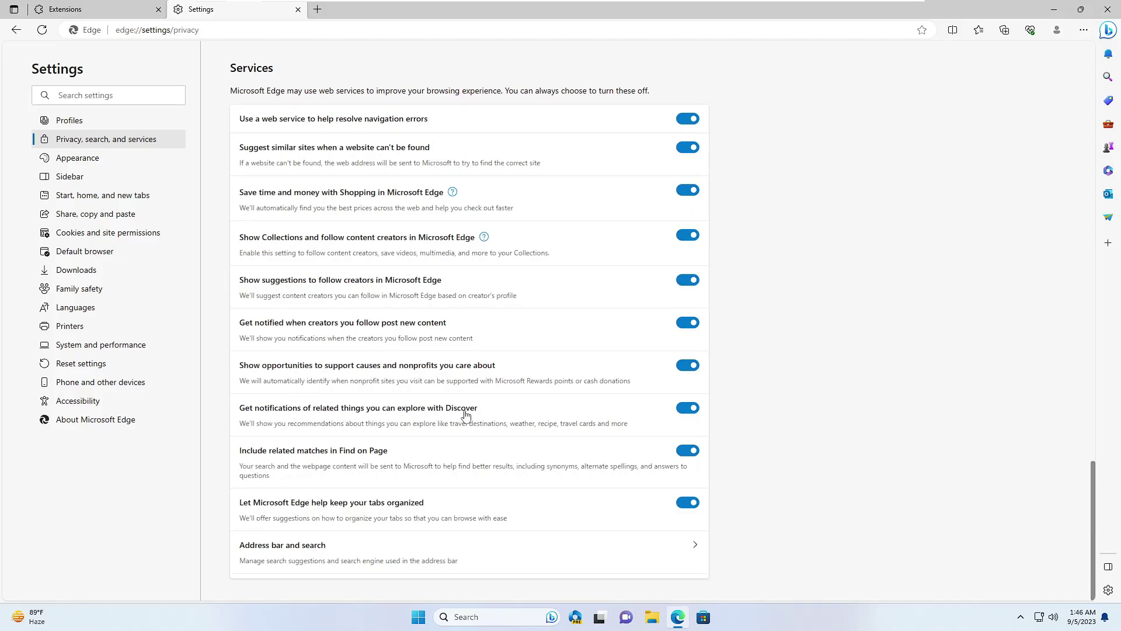
pyautogui.click(687, 409)
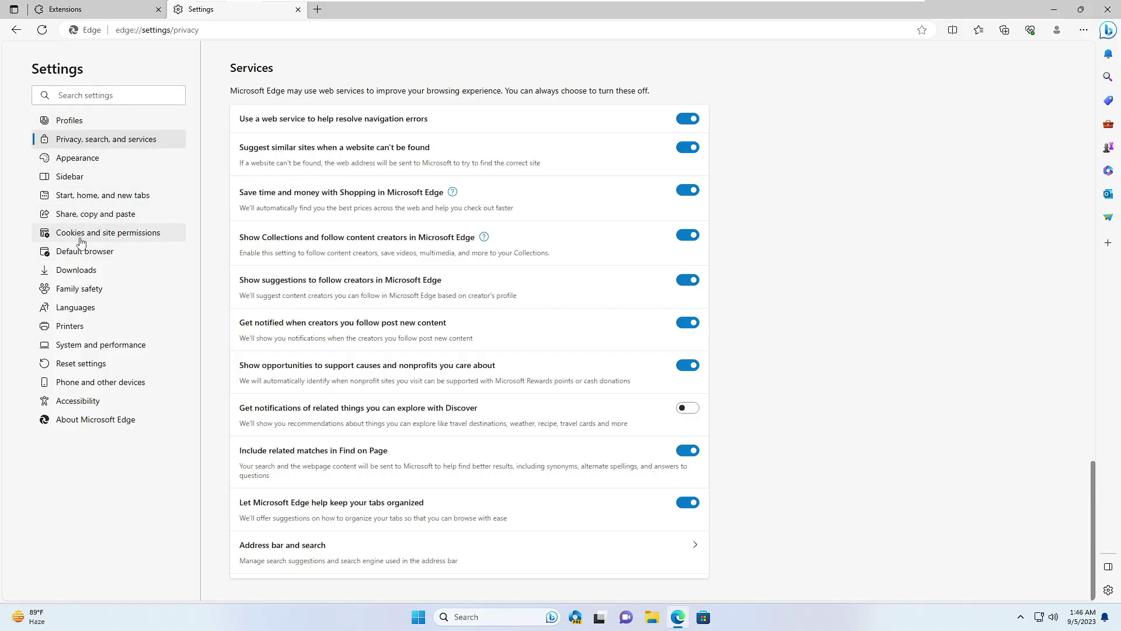
# Step: Turn on Block third-party cookies and remove all stored cookies and site data in Edge
pyautogui.click(122, 234)
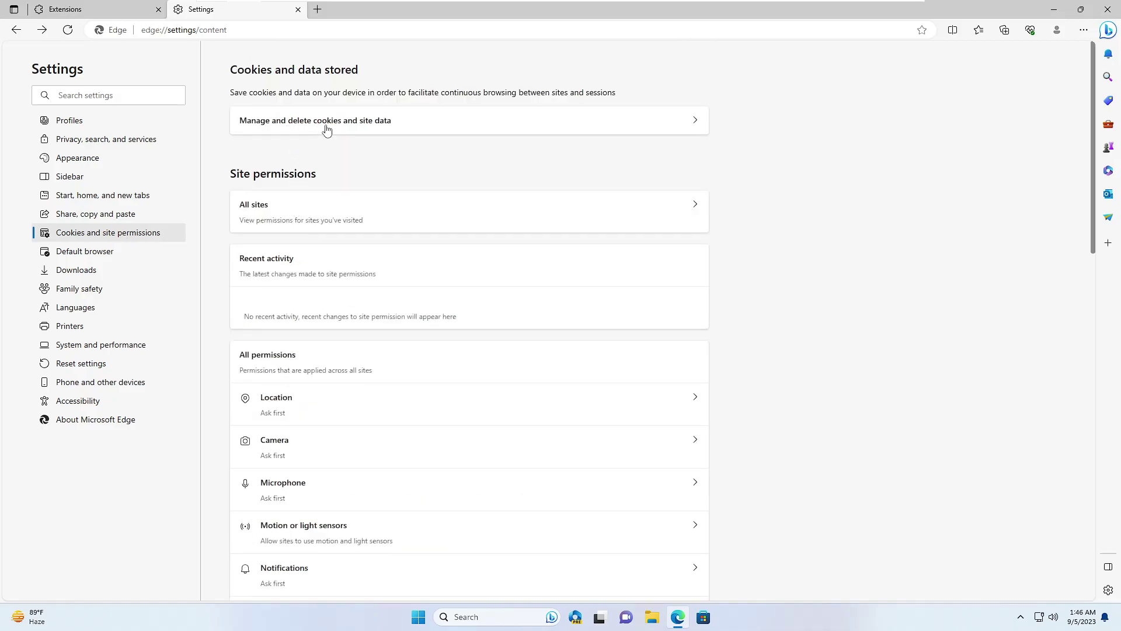
pyautogui.click(400, 125)
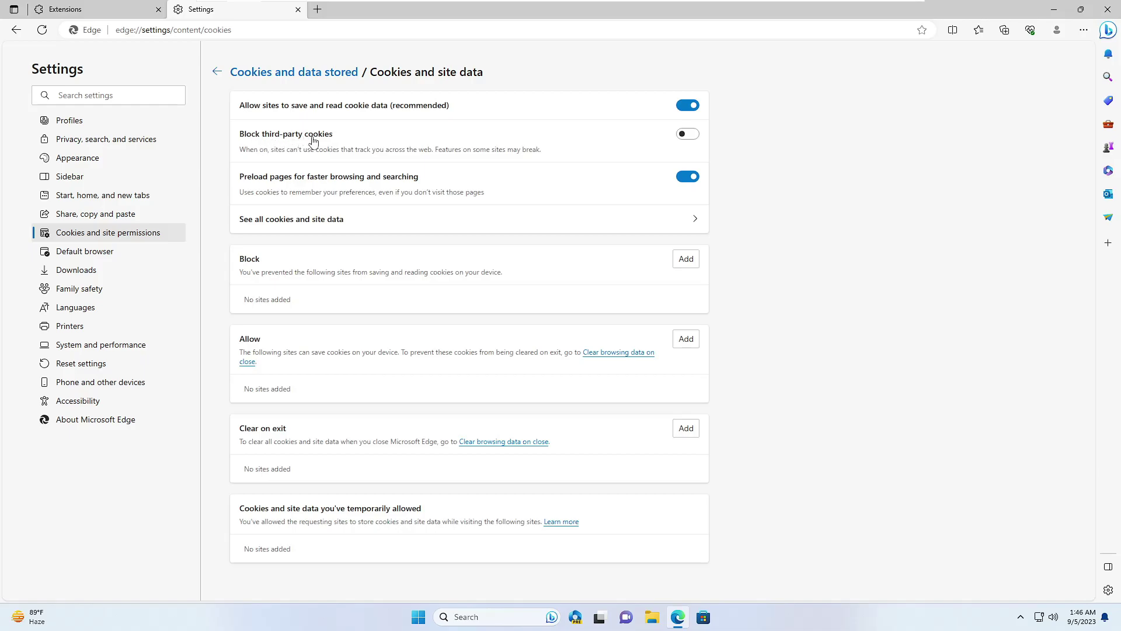
pyautogui.click(688, 134)
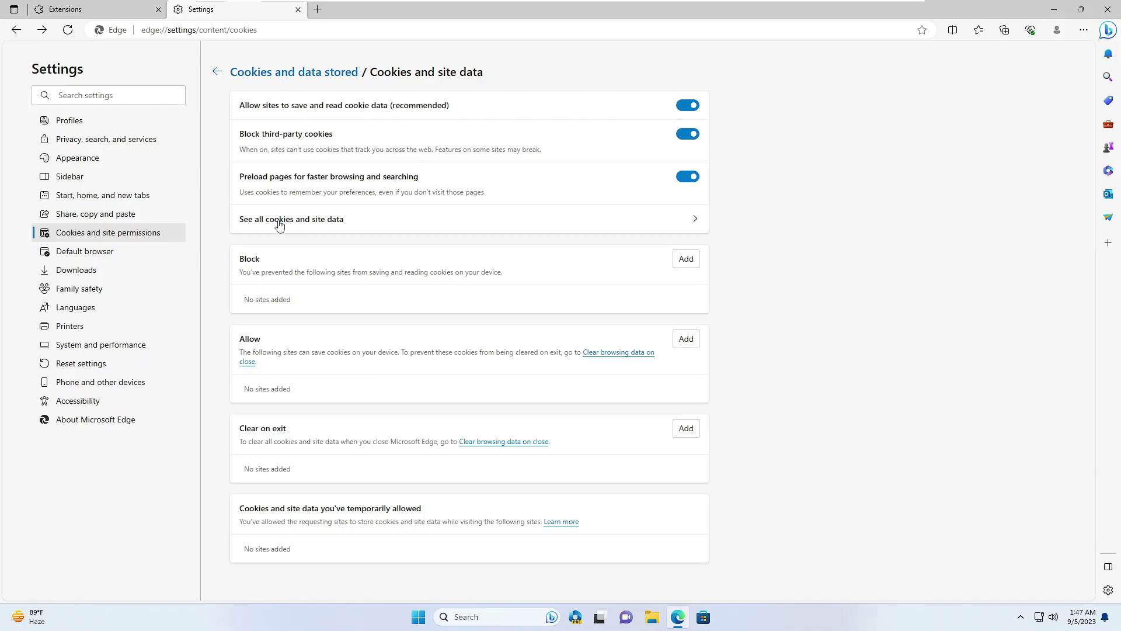
pyautogui.click(346, 225)
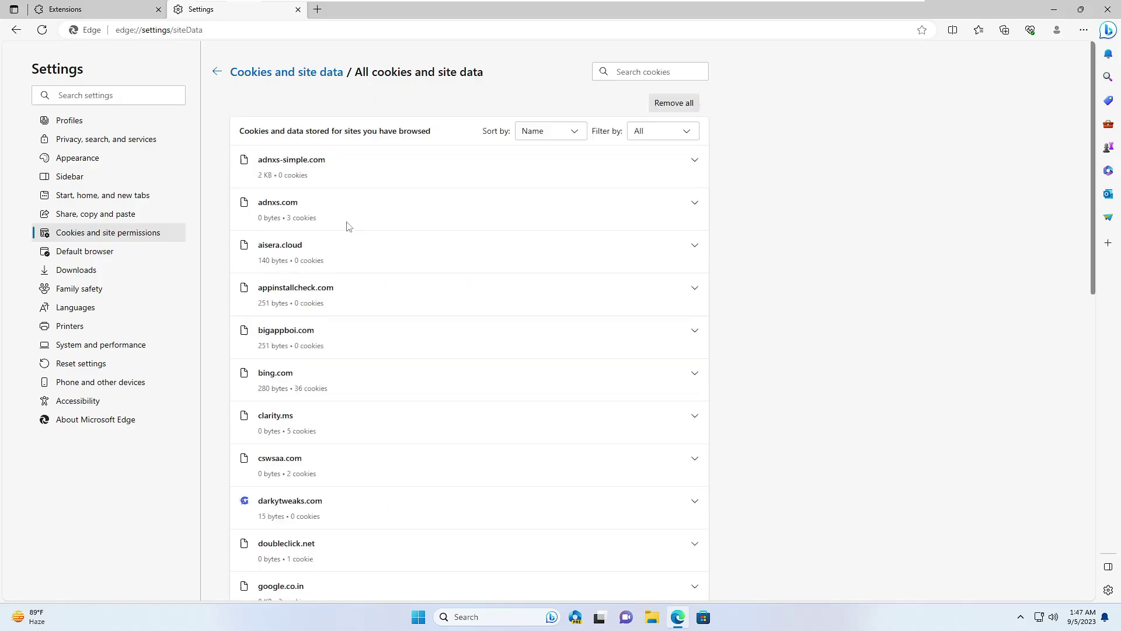
pyautogui.click(677, 104)
pyautogui.click(504, 356)
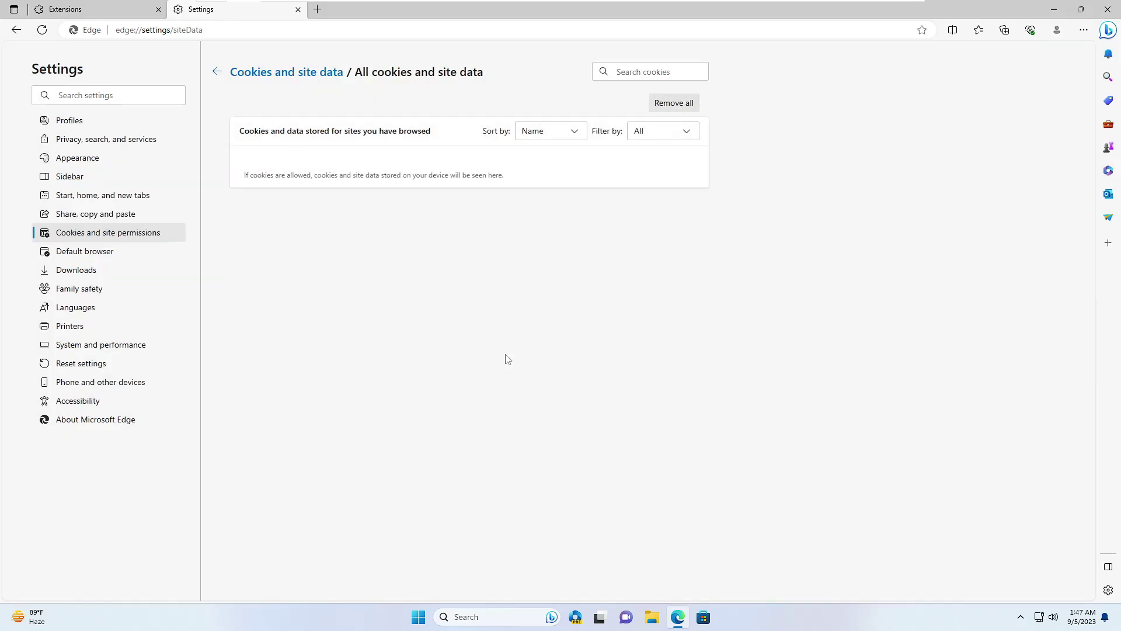
pyautogui.click(218, 71)
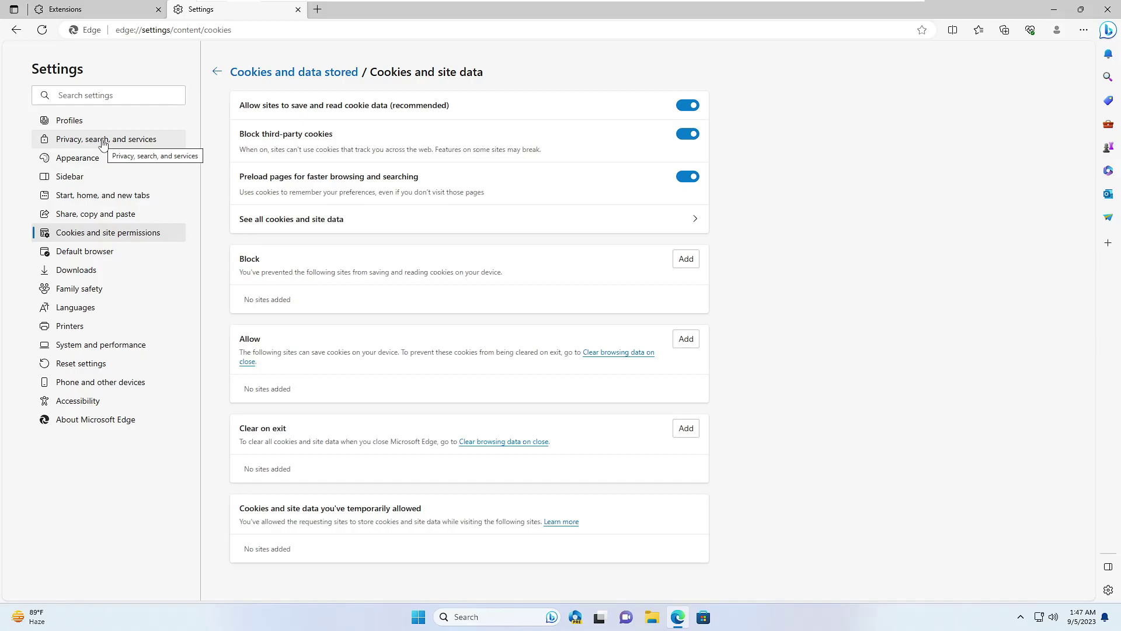
# Step: Clear Edge browsing data for All time, including site permissions but not passwords or autofill
pyautogui.click(125, 141)
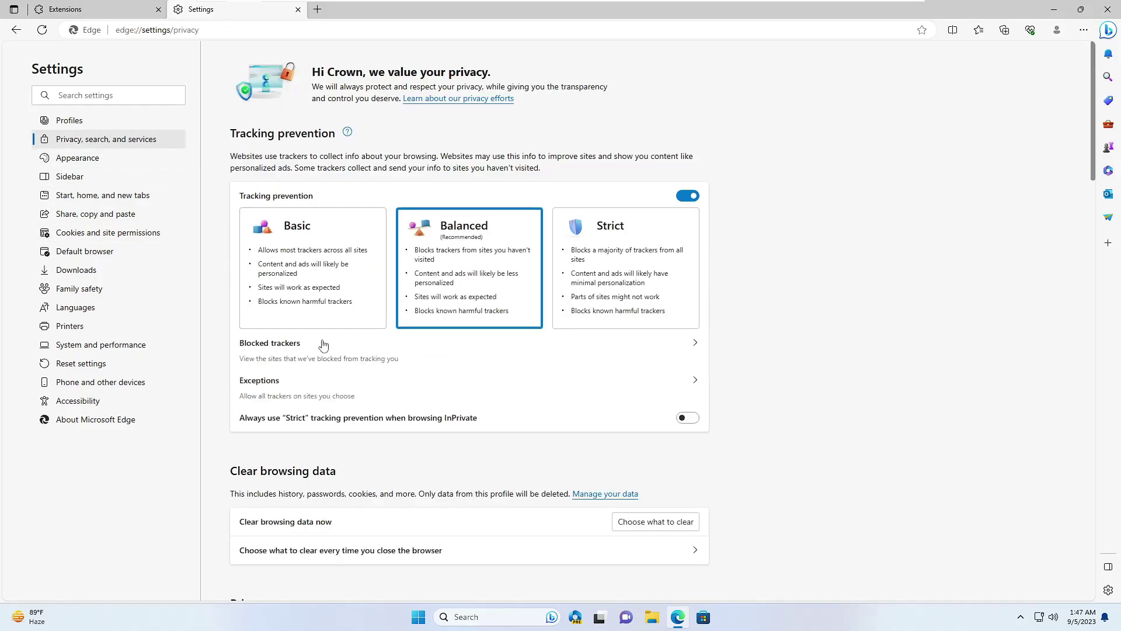
pyautogui.scroll(-2, 323, 345)
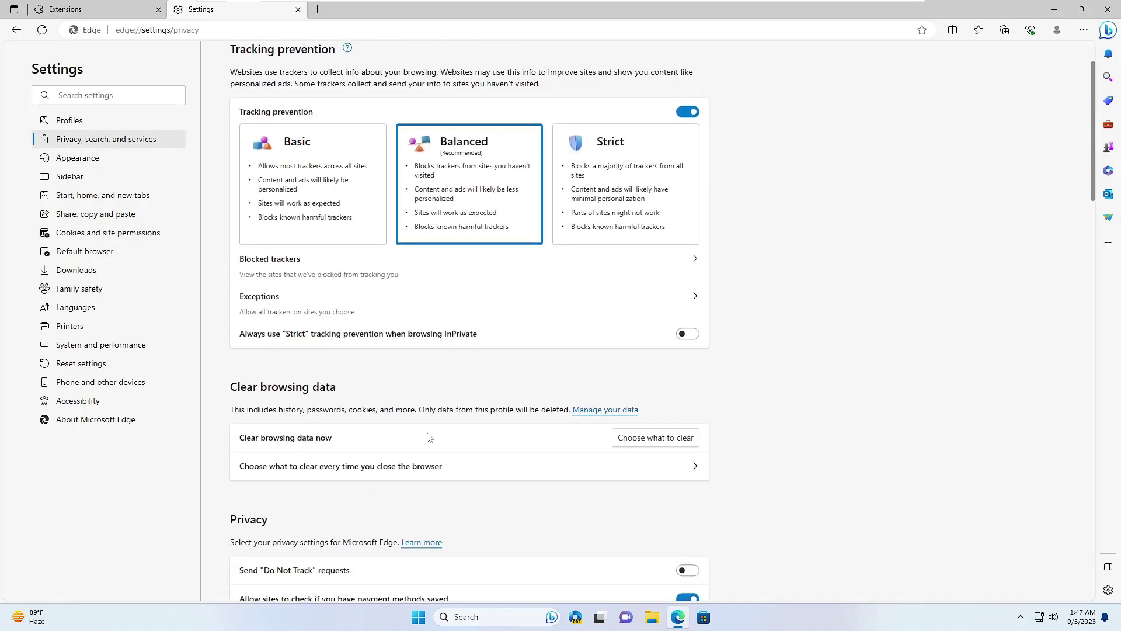
pyautogui.click(646, 439)
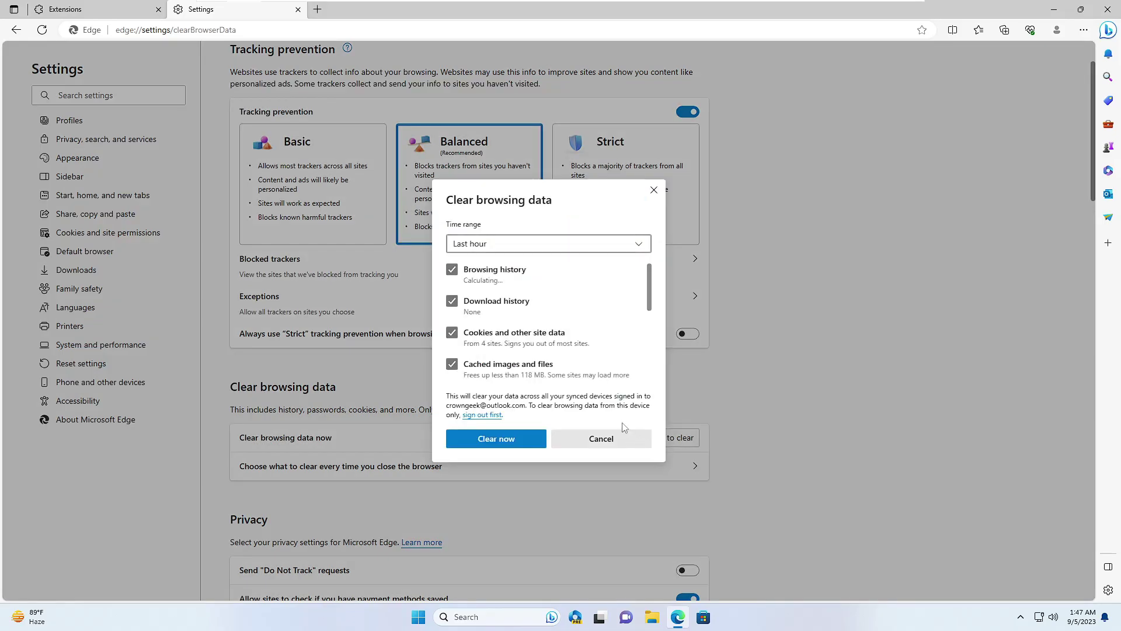
pyautogui.click(464, 246)
pyautogui.click(489, 338)
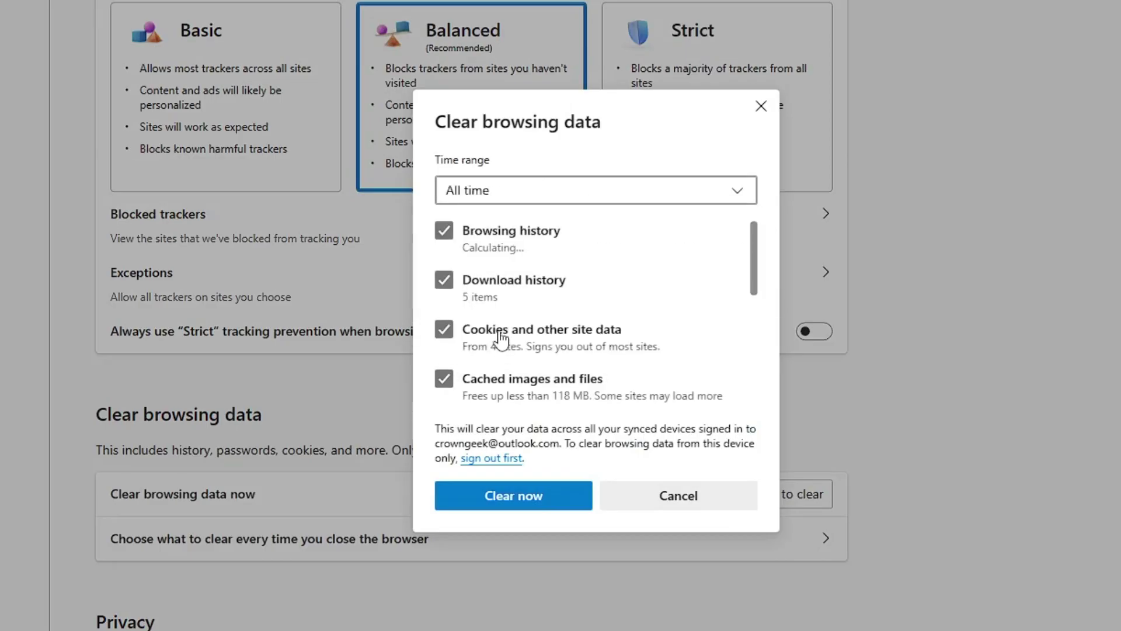
pyautogui.scroll(-3, 502, 333)
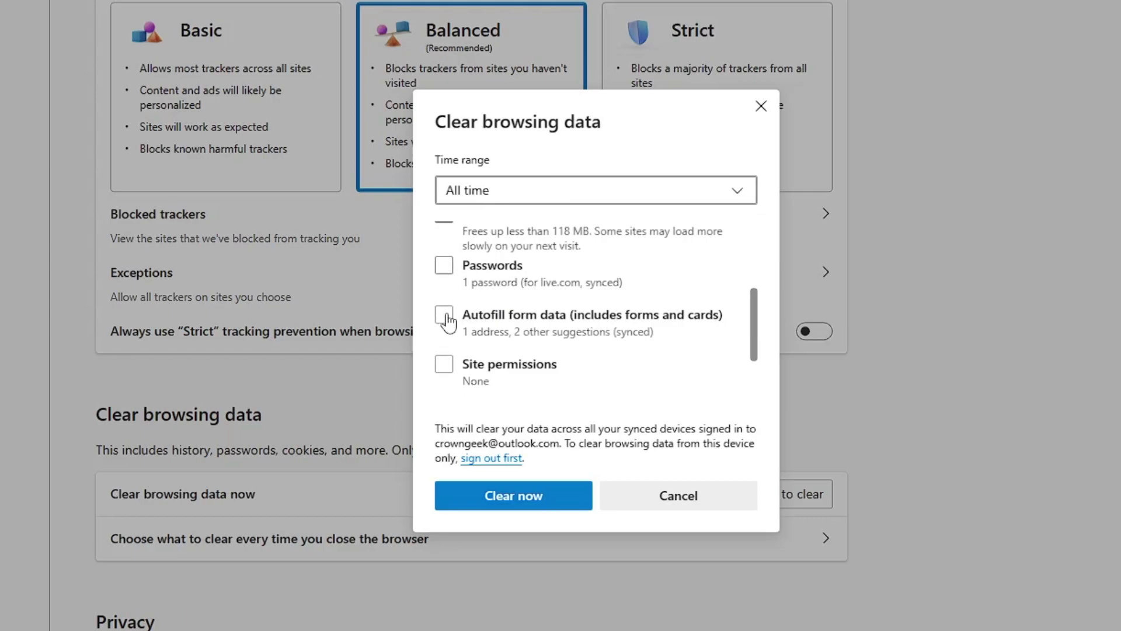
pyautogui.click(445, 365)
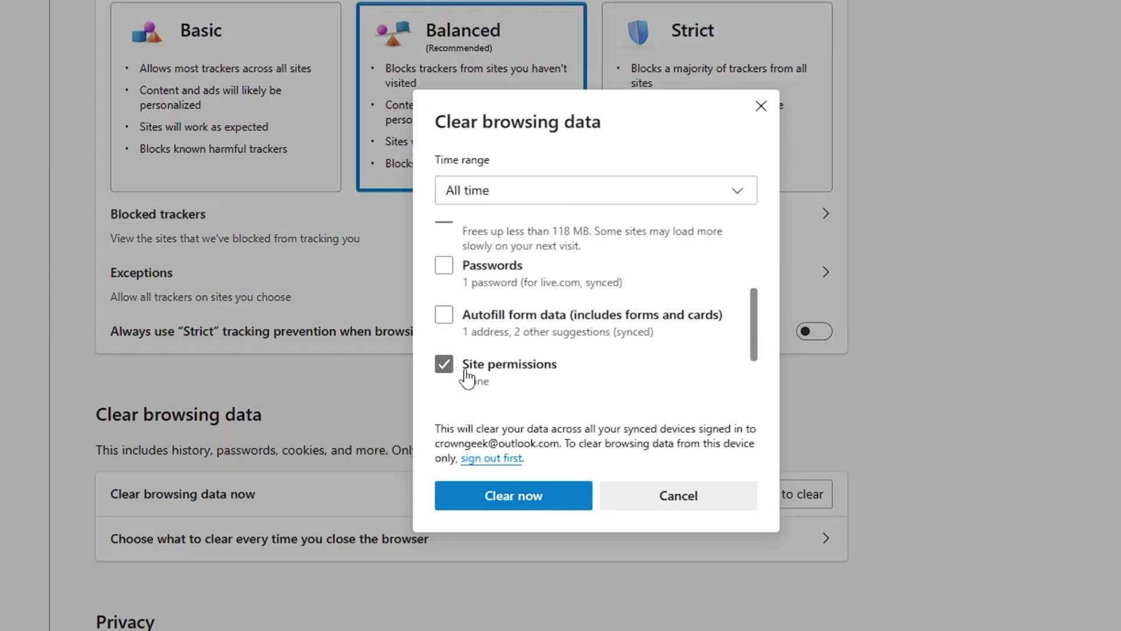
pyautogui.click(497, 493)
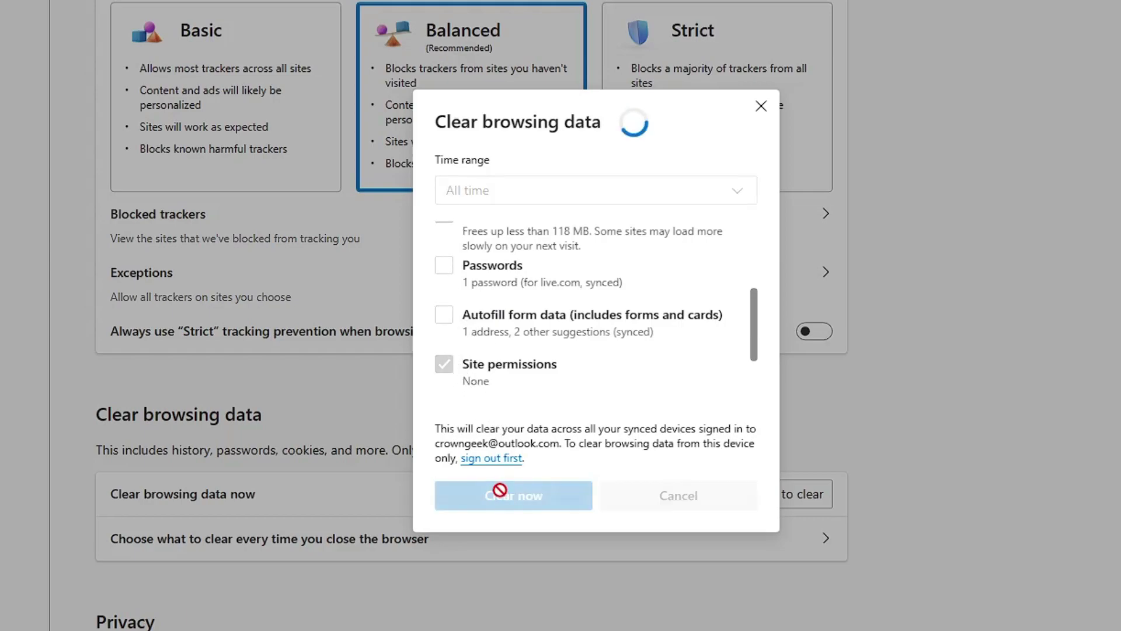